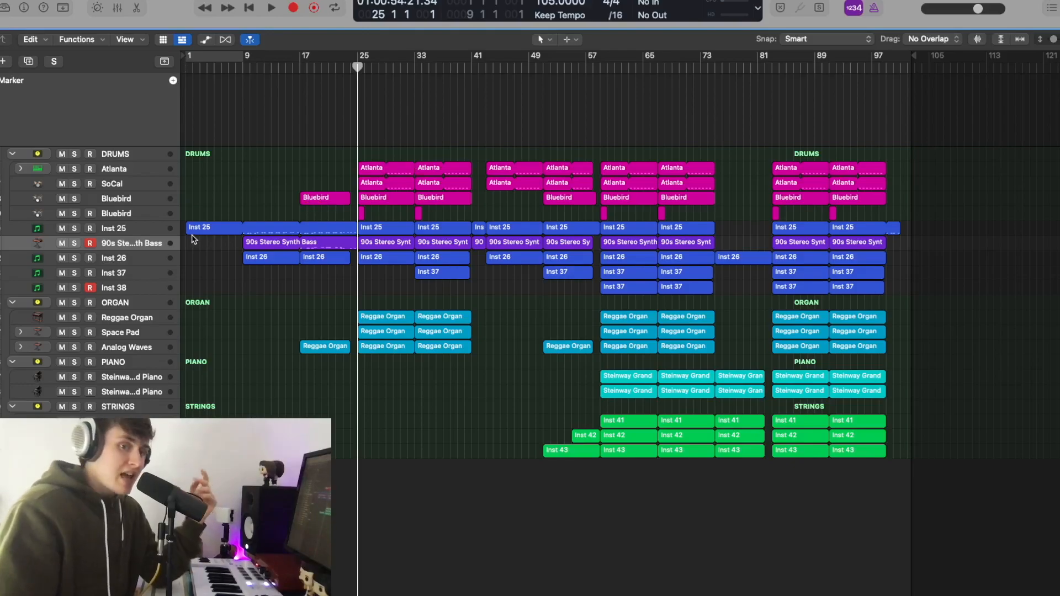
Select the Inst 25 track and enlarge the arrangement to examine its MIDI regions.
left_click(143, 230)
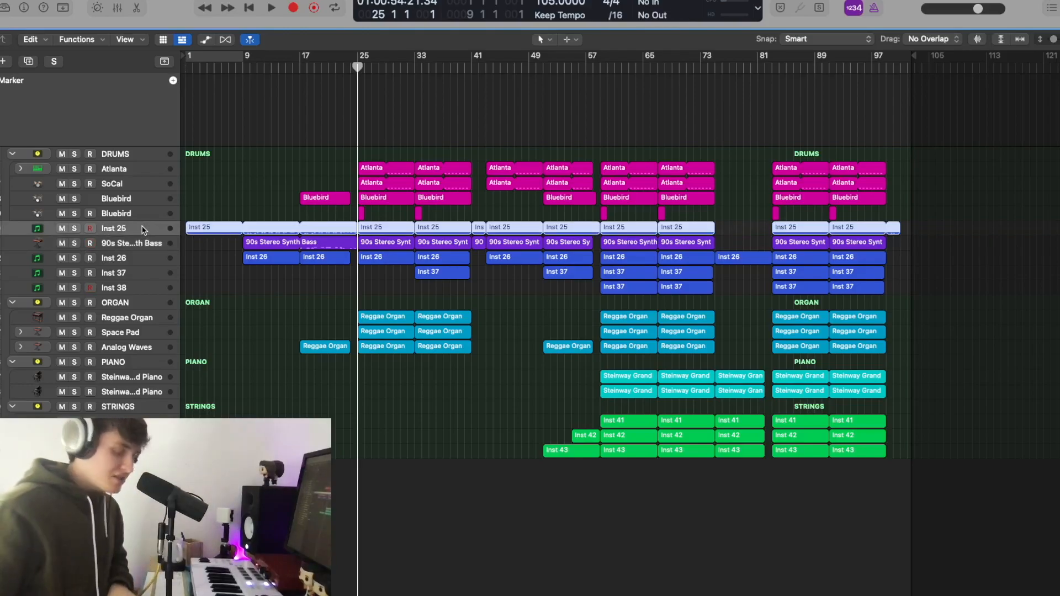
key("super+Down")
key("super+Down")
key("super+Down")
key("super+Down")
key("super+Down")
key("super+Down")
key("super+Down")
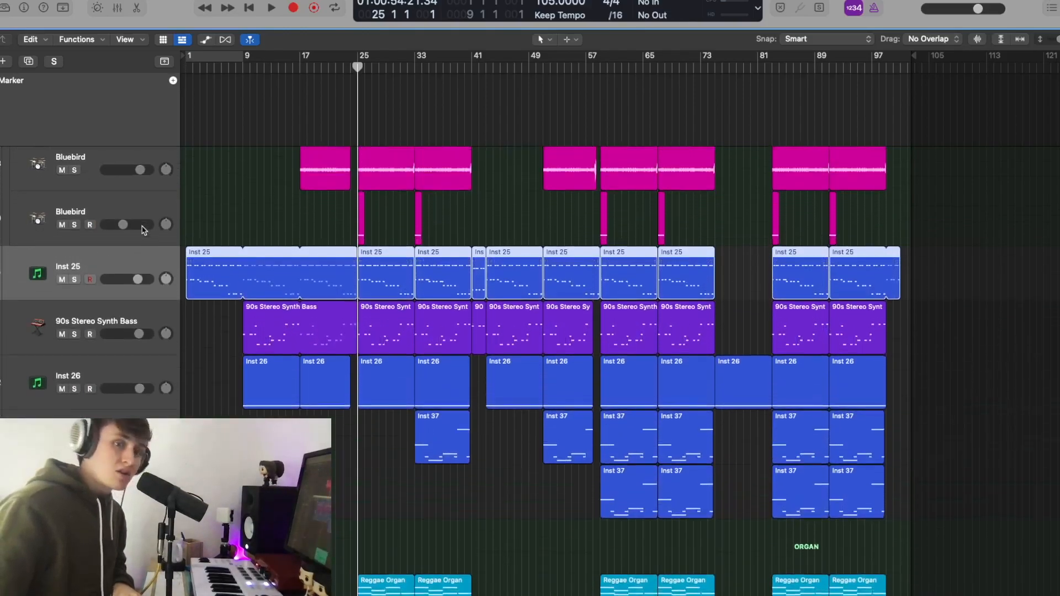
key("super+Down")
key("super+Right")
key("super+Right")
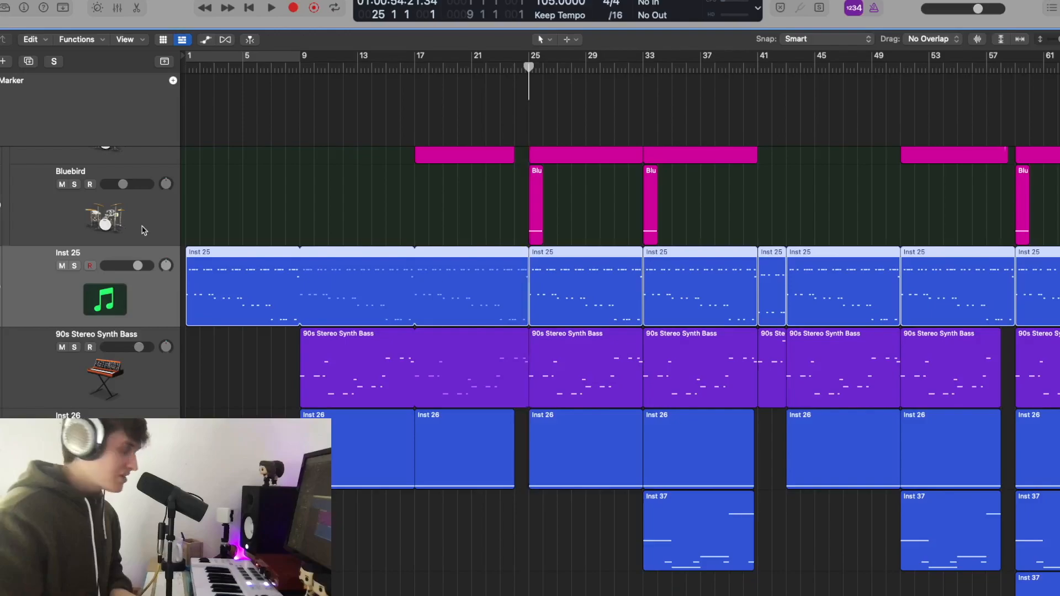
Inspect the Kontakt instrument loaded on Inst 25 through the mixer, and return to the arrangement.
key("x")
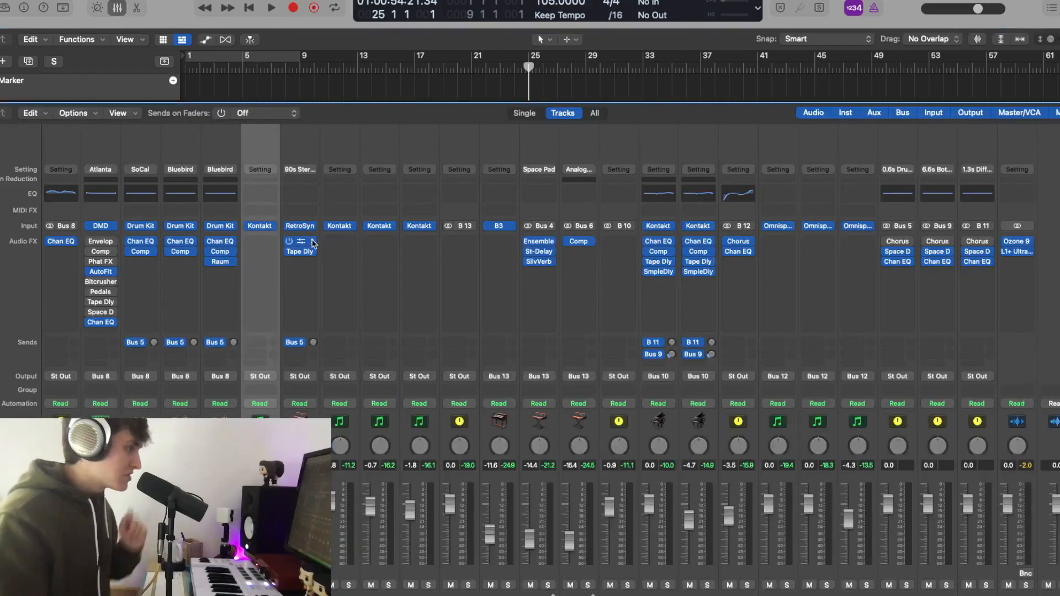
left_click(262, 227)
left_click_drag(709, 185, 615, 128)
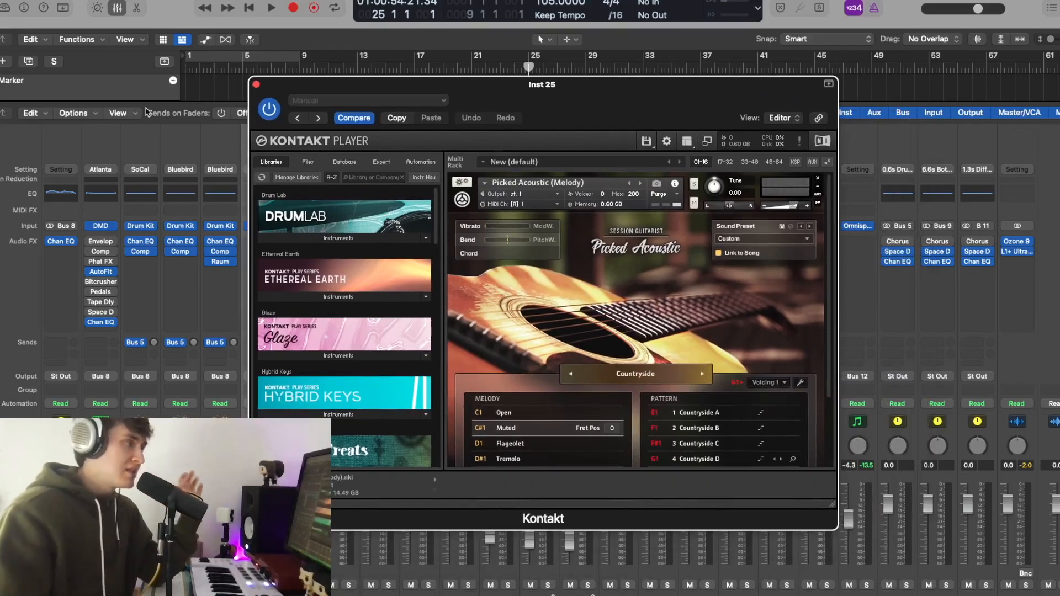
left_click(255, 85)
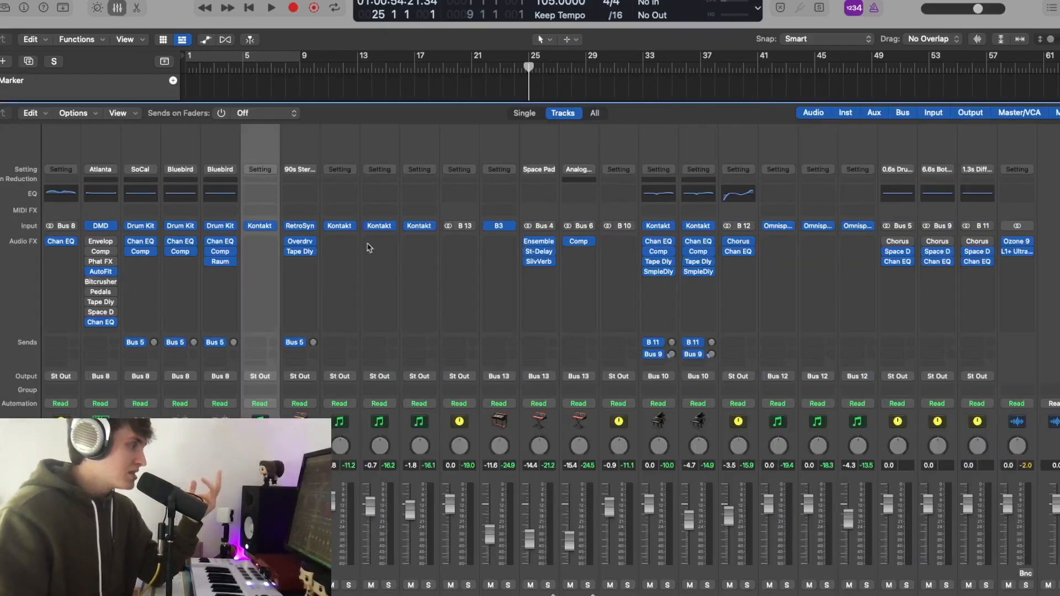
left_click(117, 8)
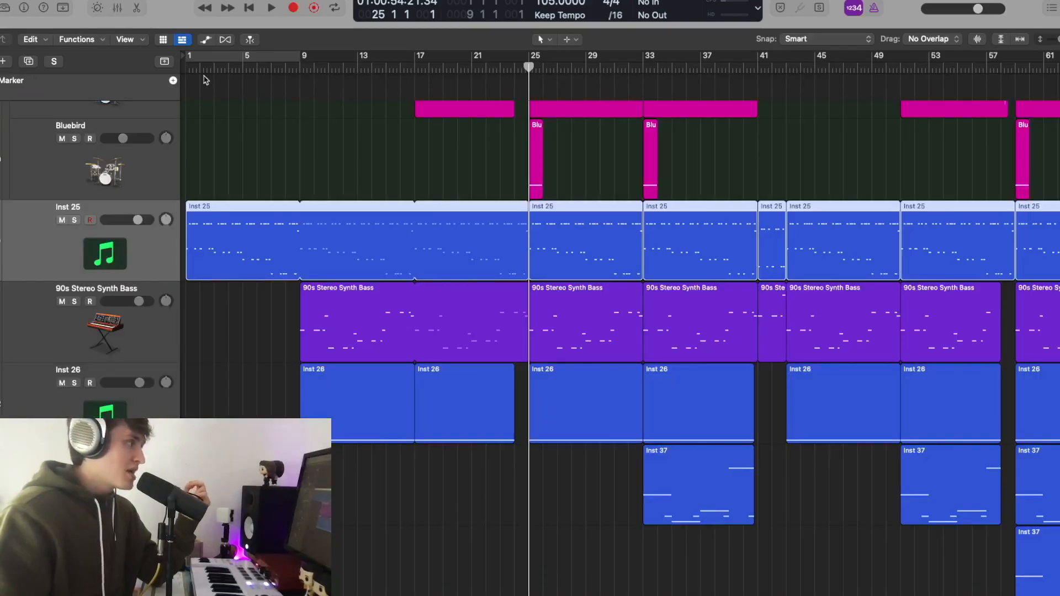
Solo the Inst 25 track and play it from bar 1 for a few bars.
key("Return")
key("space")
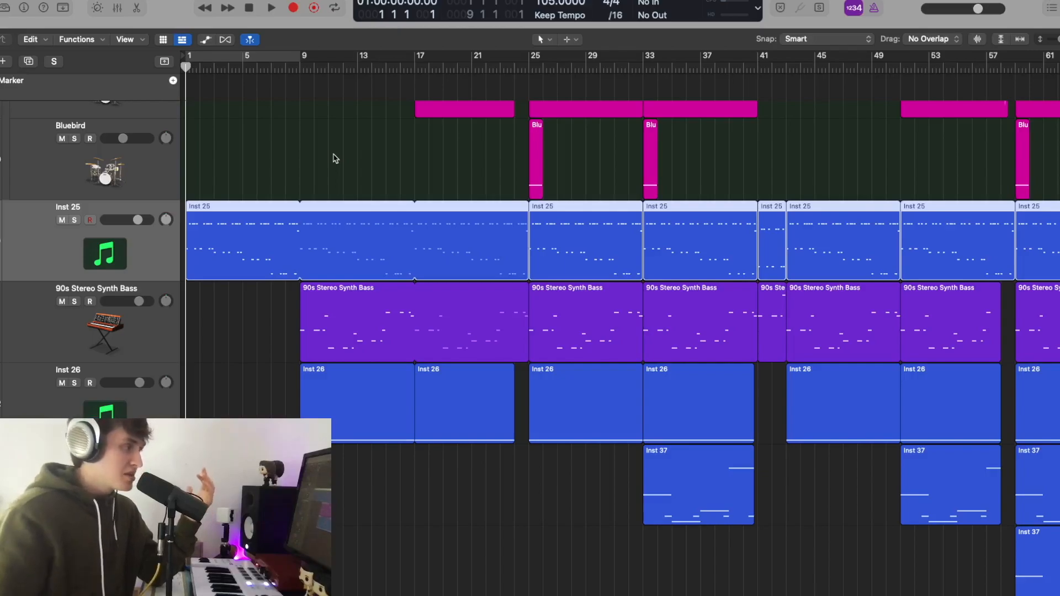
left_click(74, 221)
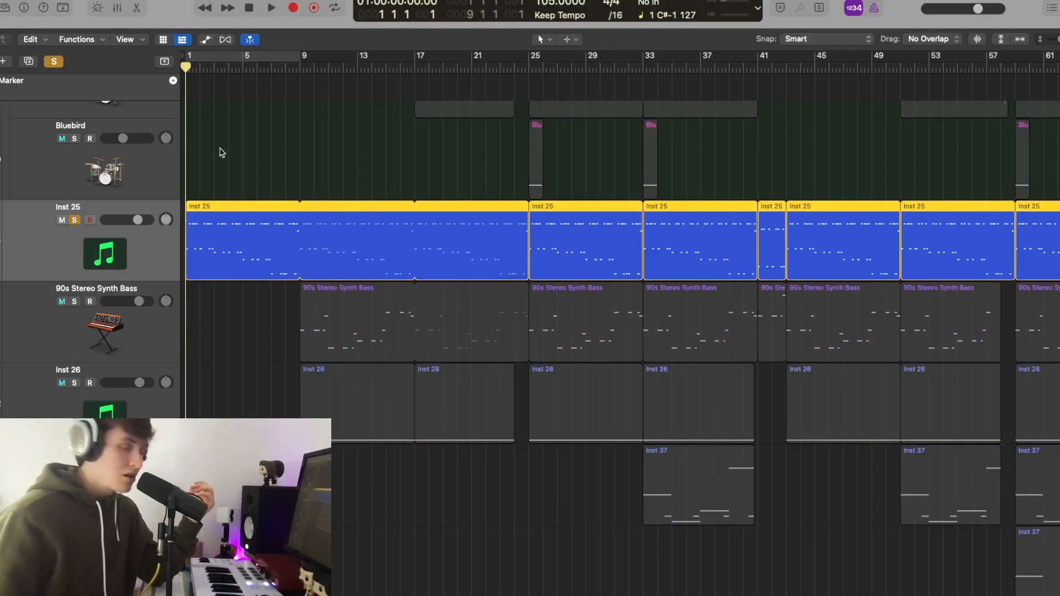
key("space")
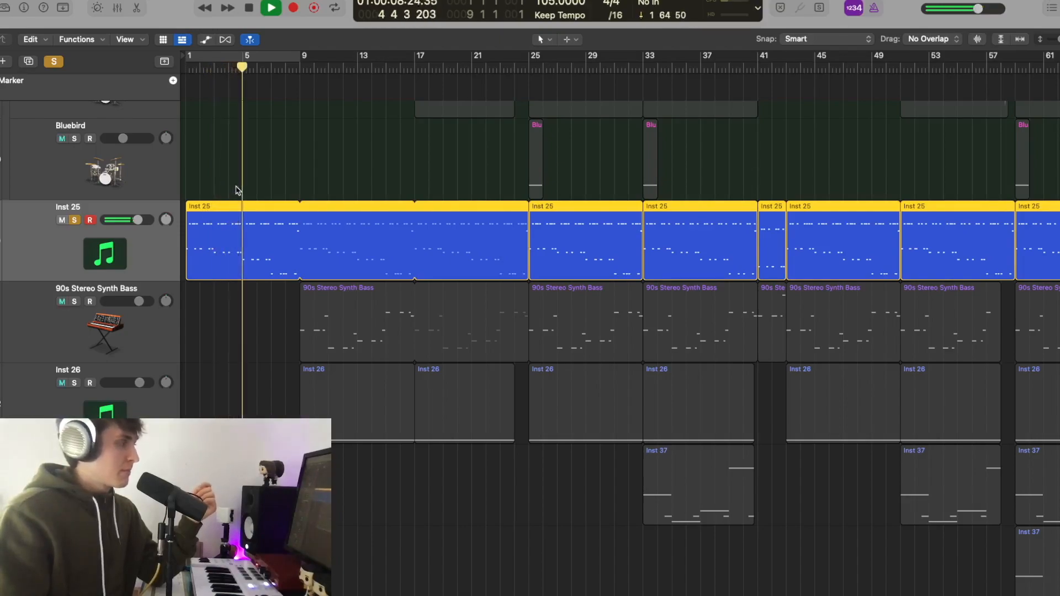
key("space")
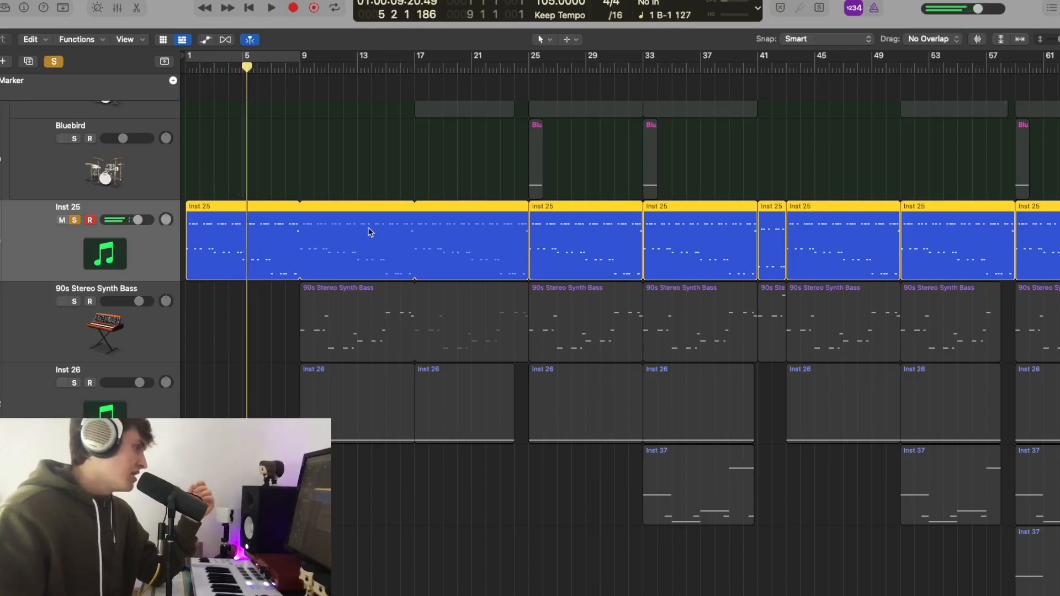
scroll(321, 197, "up", 5)
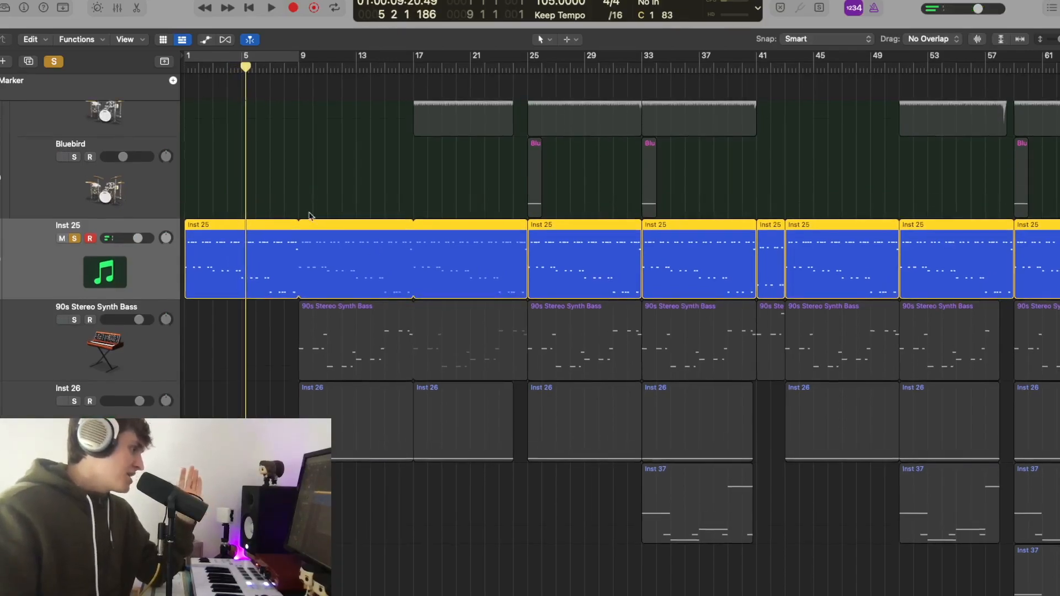
scroll(298, 244, "down", 4)
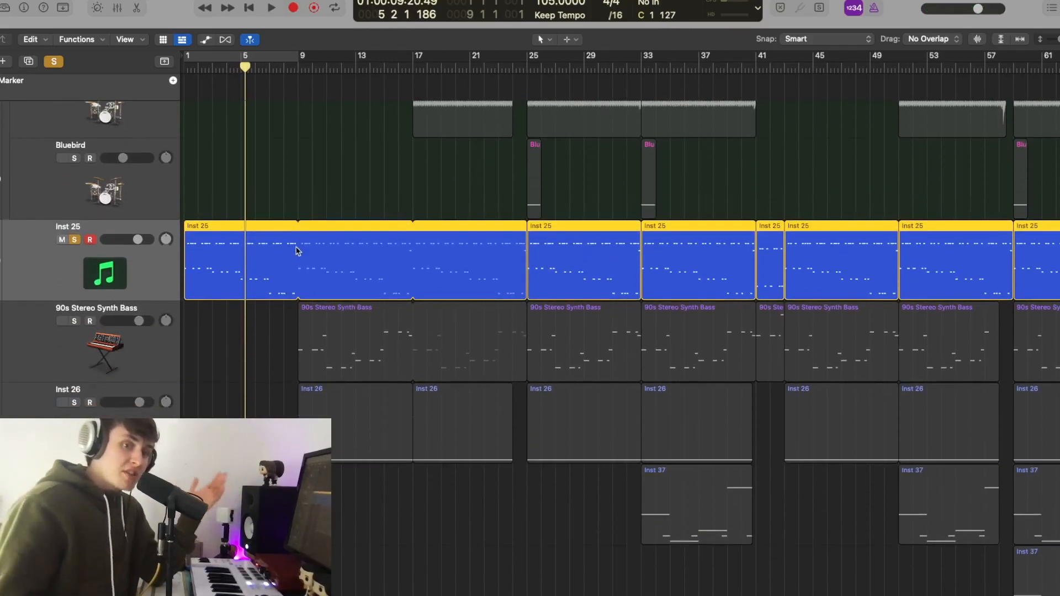
scroll(296, 251, "down", 2)
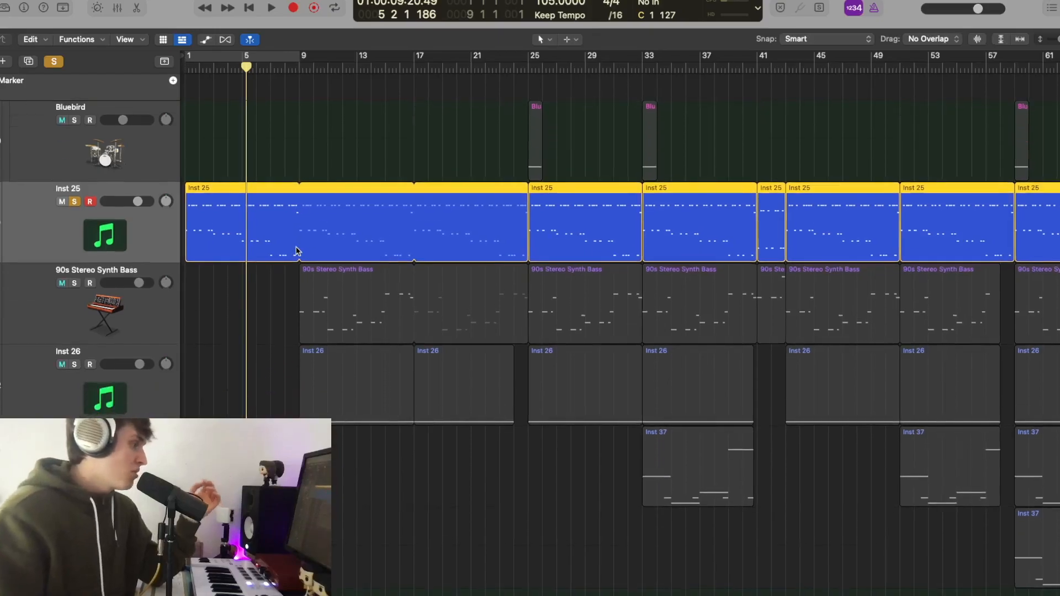
Add Inst 26 to the solo and inspect its Kontakt instrument through the mixer.
left_click(158, 392)
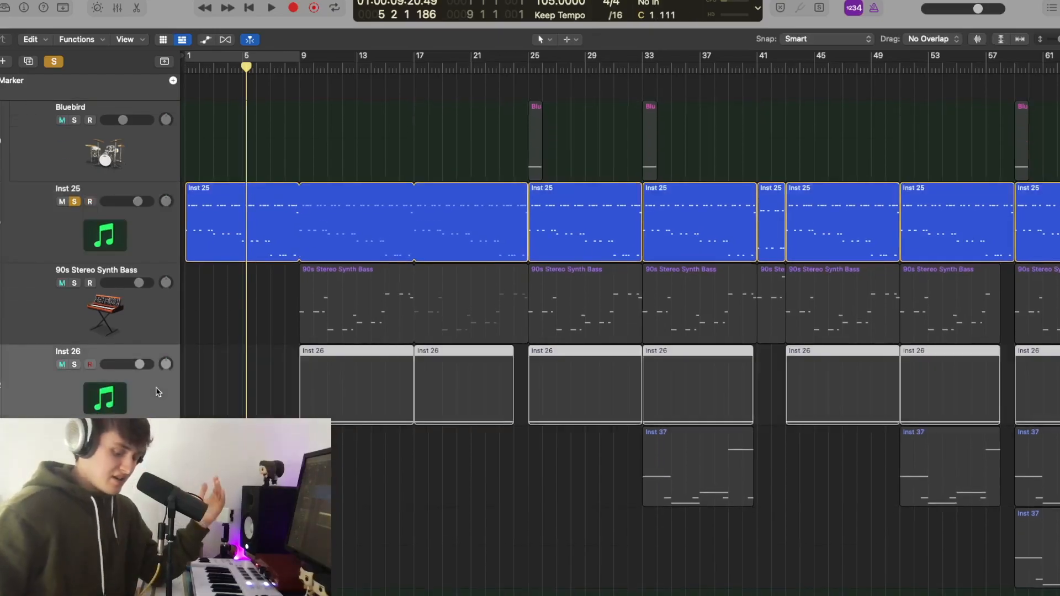
left_click(75, 365)
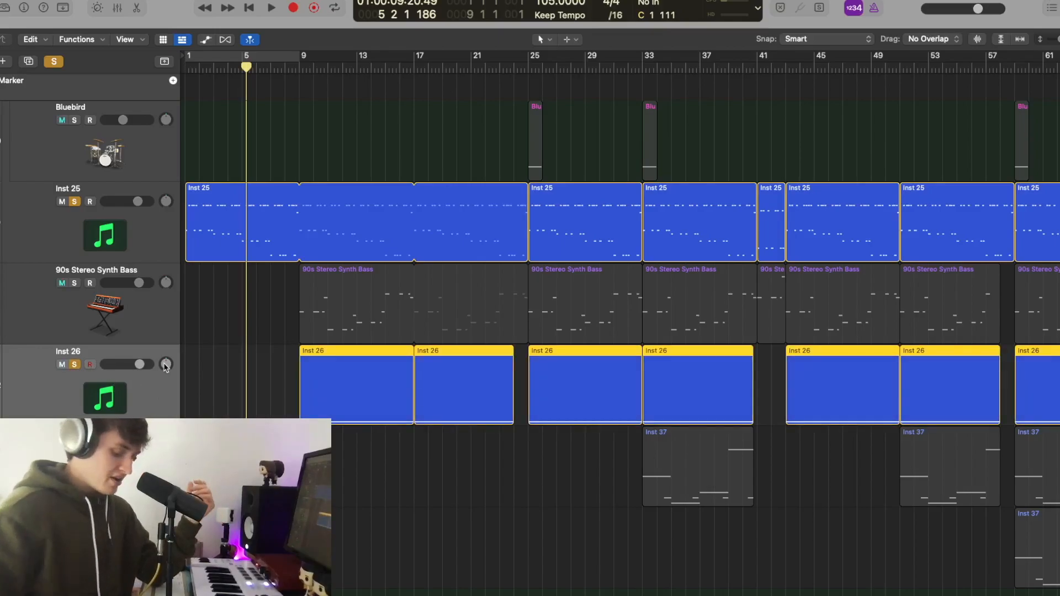
key("x")
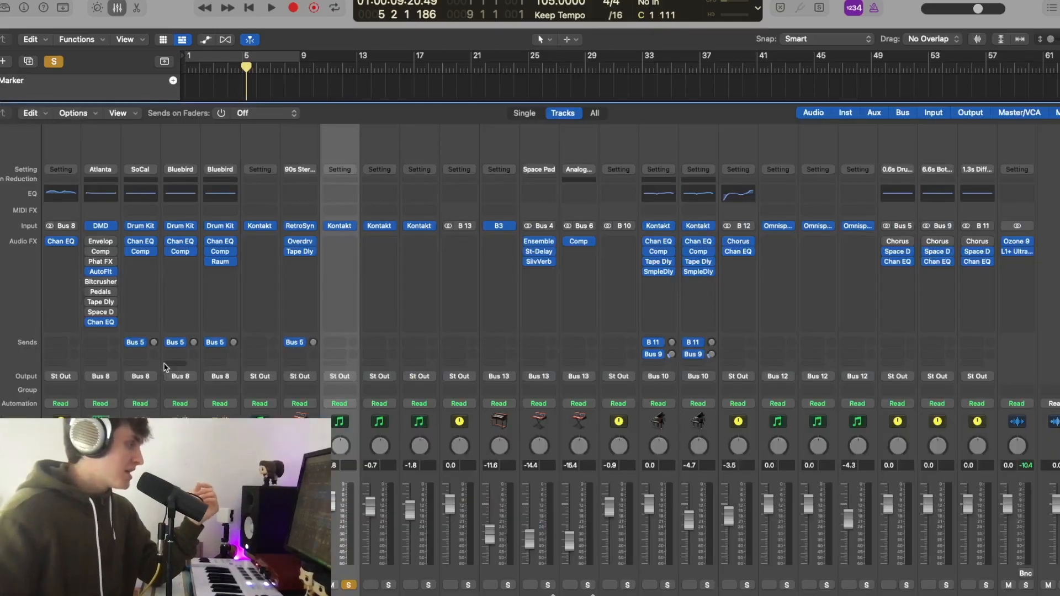
left_click(341, 226)
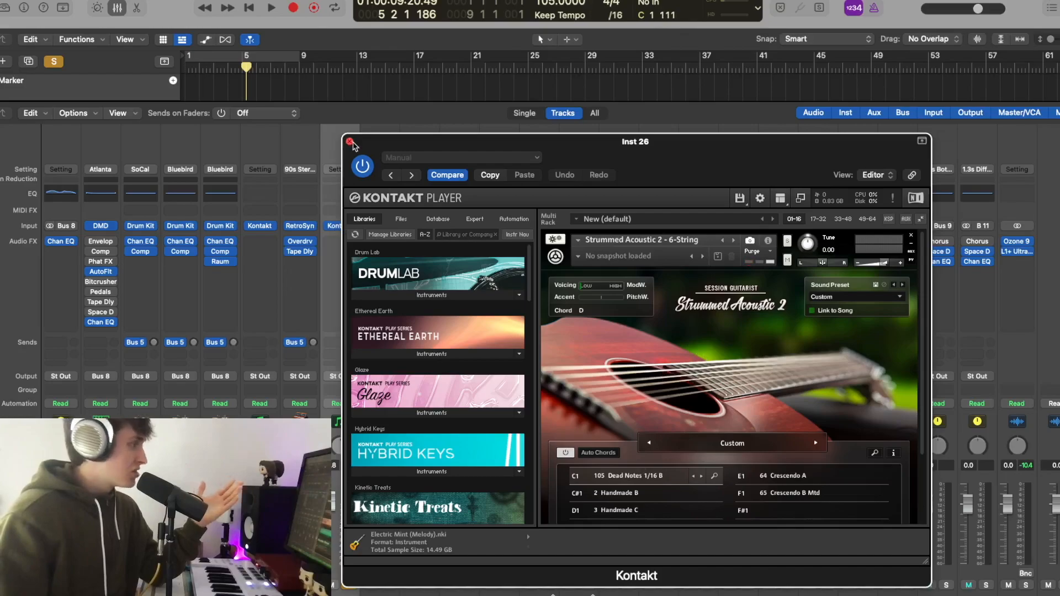
left_click(350, 141)
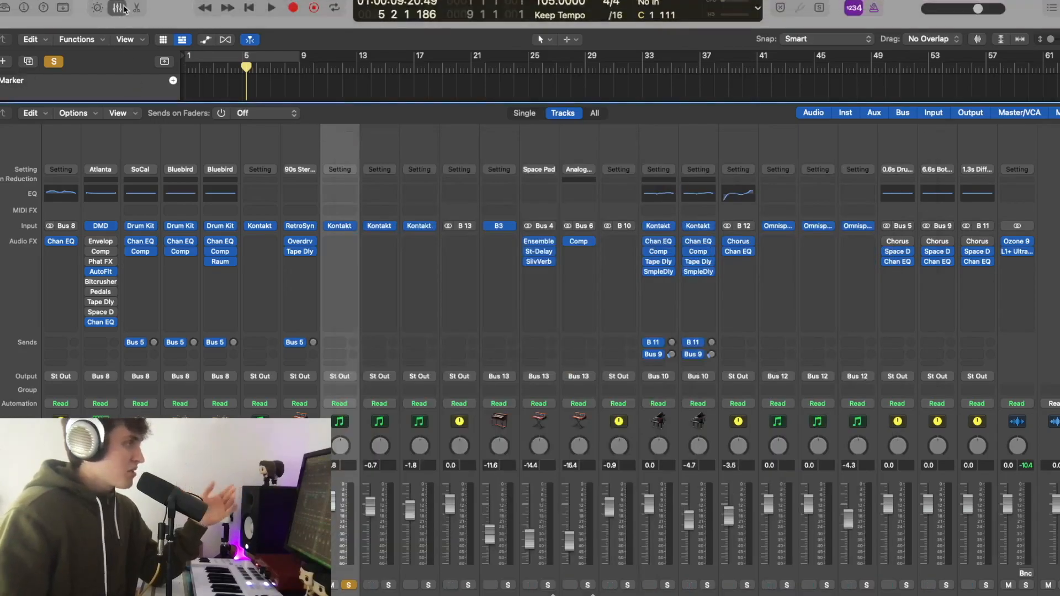
left_click(117, 8)
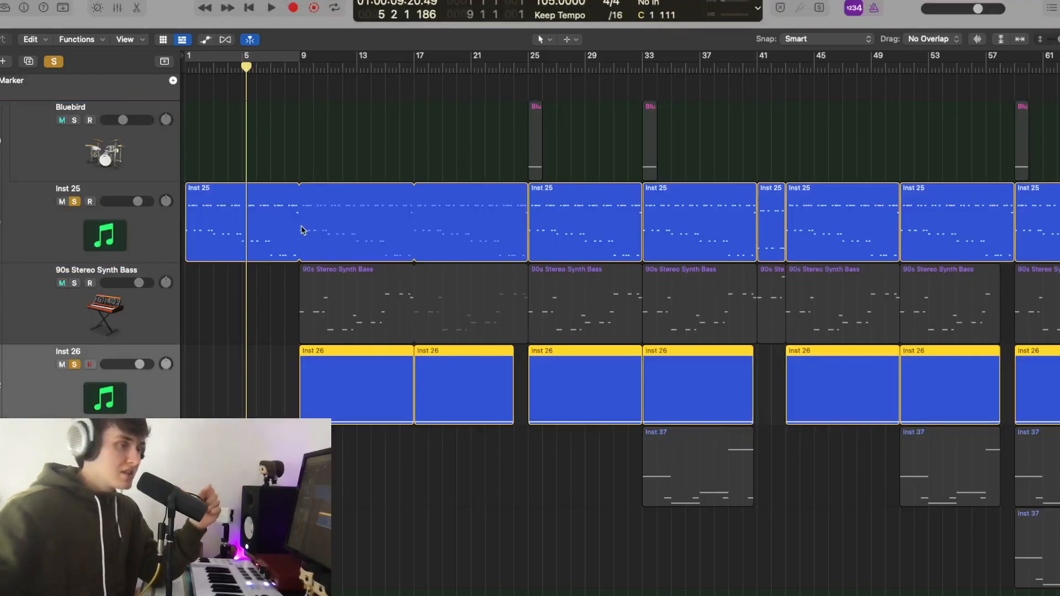
Play the soloed Inst 25 and Inst 26 tracks together from bar 9.
left_click(298, 66)
key("space")
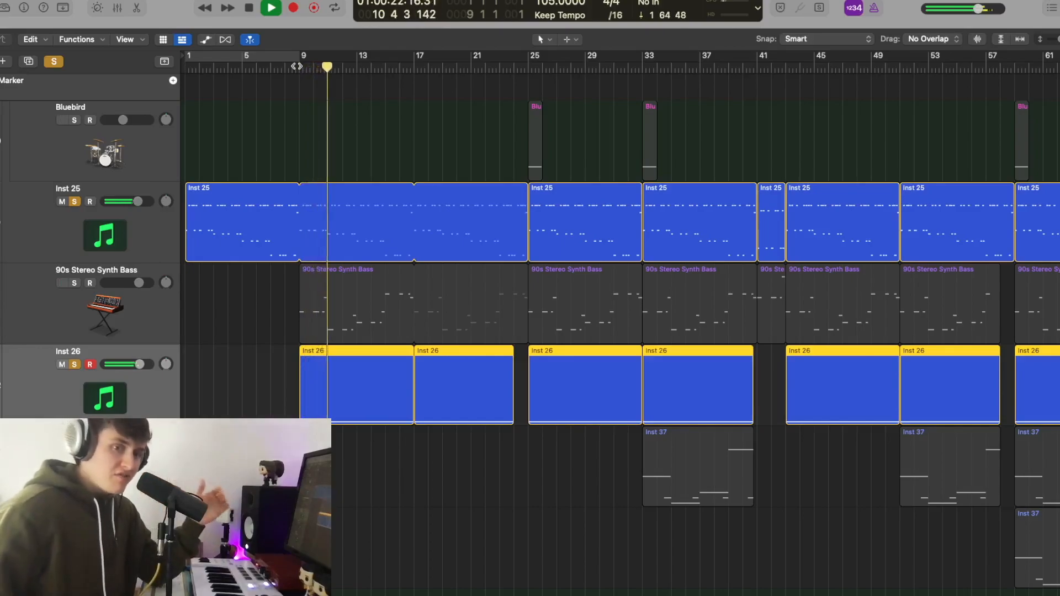
key("space")
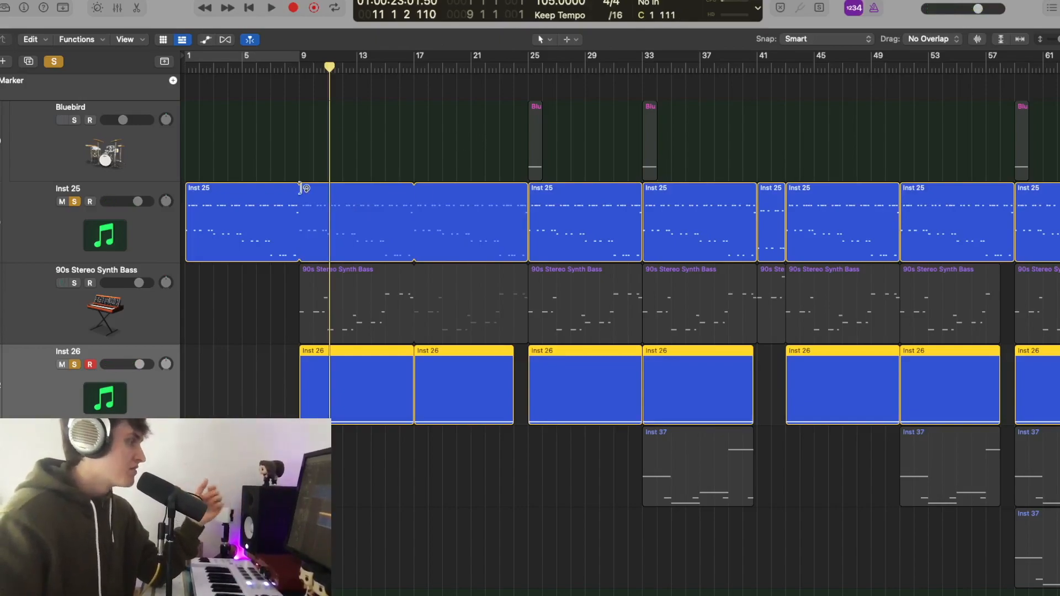
Return the playhead to bar 9 and show the 90s Stereo Synth Bass track's patch in the sound library.
left_click(299, 66)
left_click(51, 307)
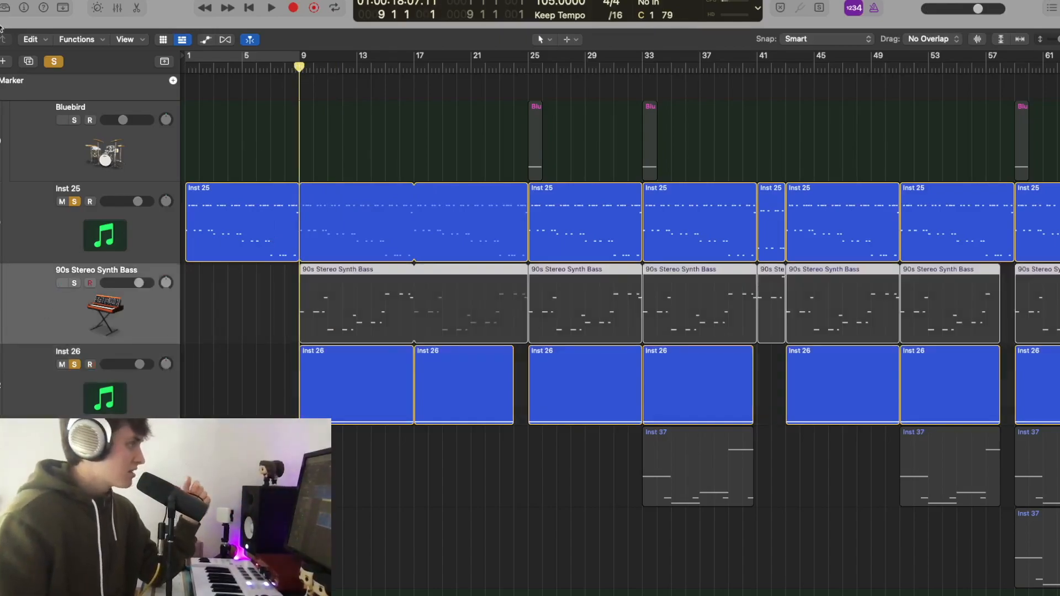
key("y")
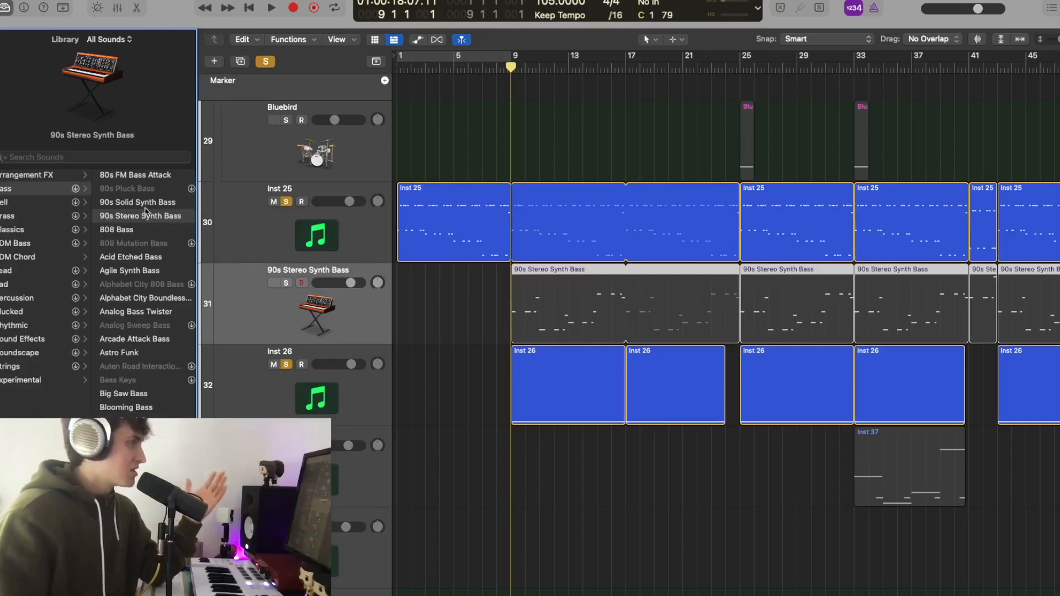
Solo only the 90s Stereo Synth Bass by unsoloing Inst 25 and Inst 26, and play it from bar 9.
left_click(287, 284)
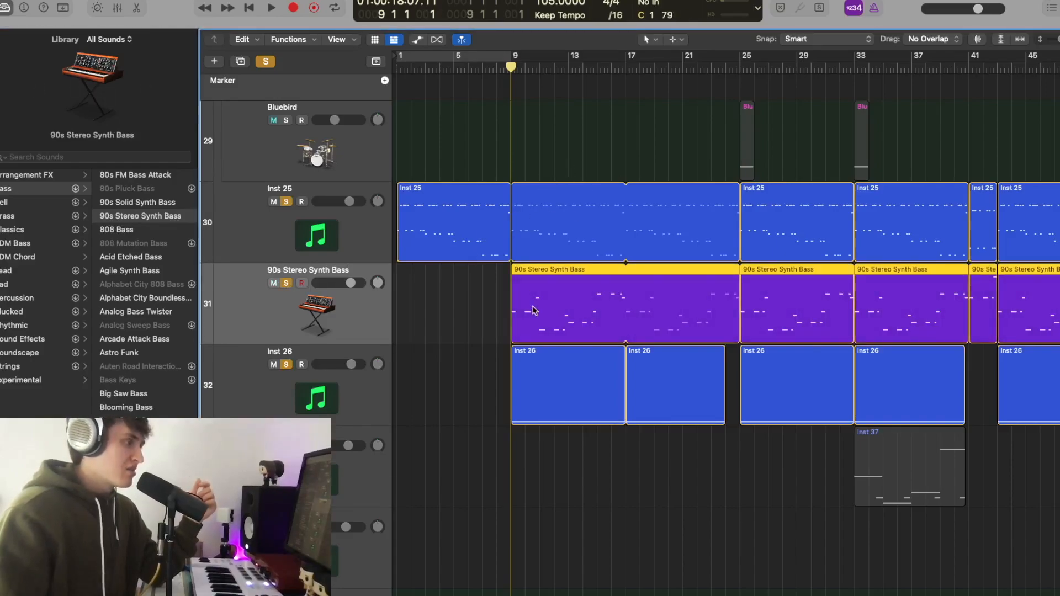
left_click(286, 202)
left_click(286, 365)
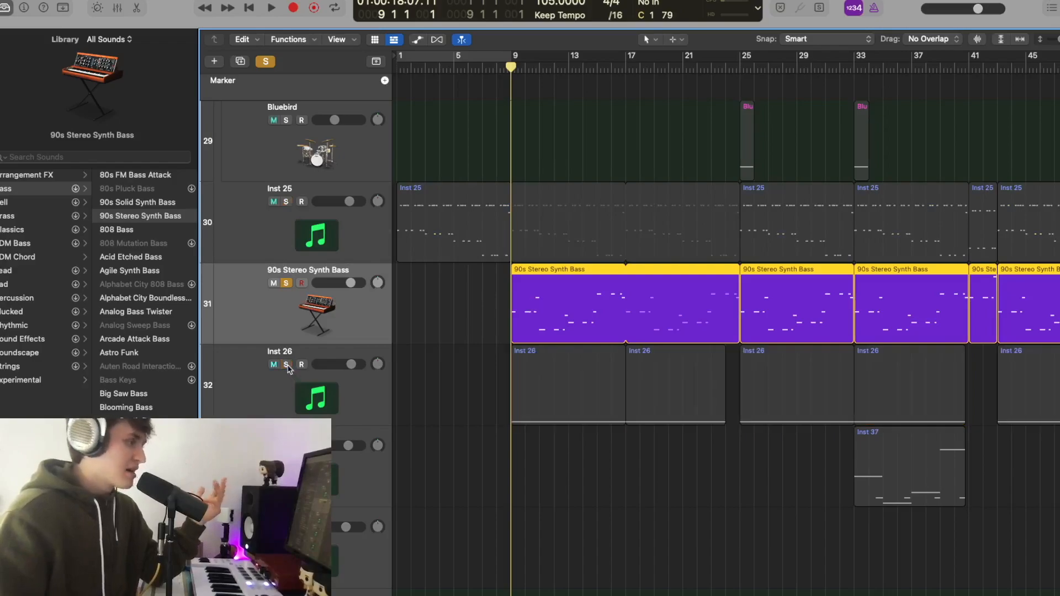
key("space")
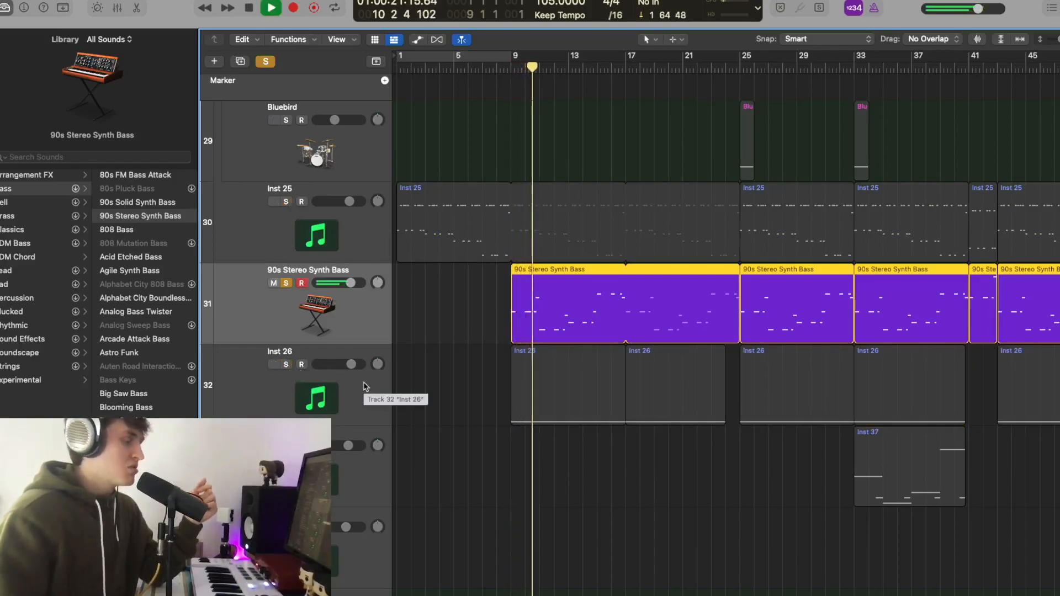
Unsolo the 90s Stereo Synth Bass during playback to hear the full arrangement, and stop playback.
left_click(286, 283)
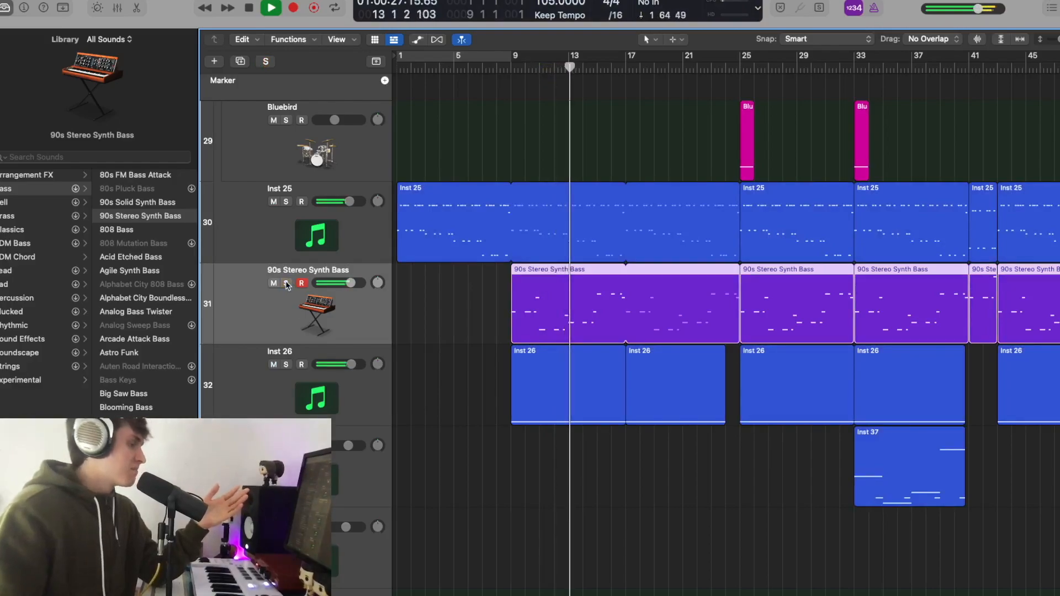
scroll(521, 467, "right", 8)
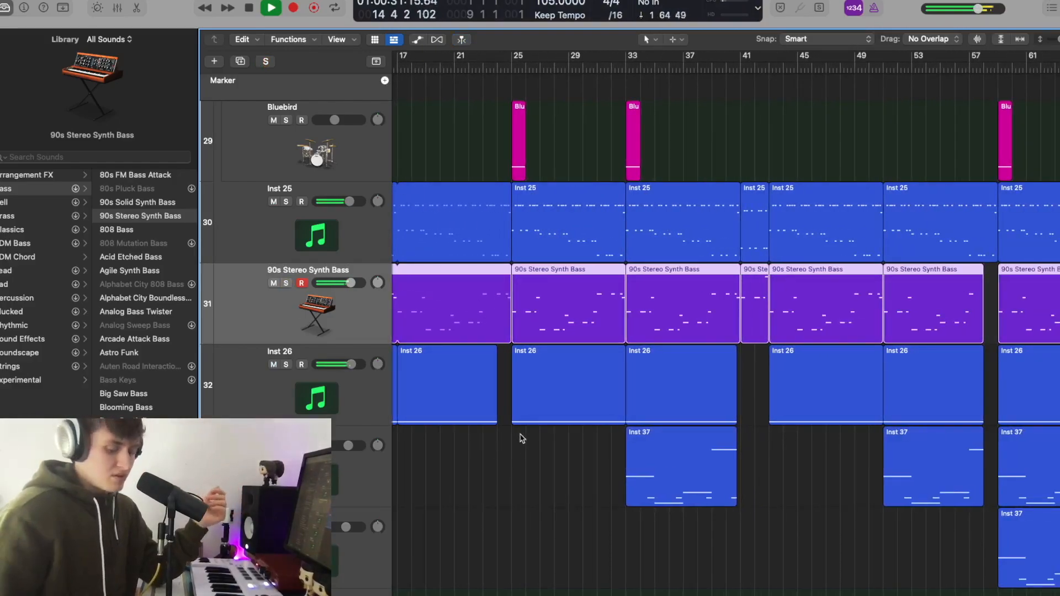
key("space")
scroll(522, 438, "left", 6)
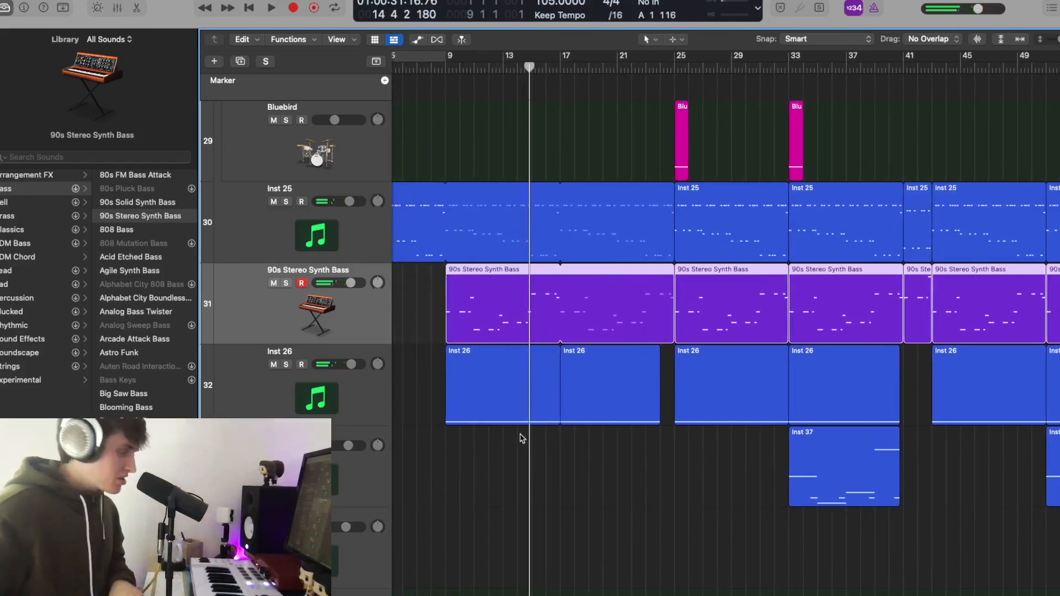
Shrink the tracks to show the whole drum group, solo the DRUMS stack and place the playhead at bar 25.
key("super+Up")
key("super+Up")
key("super+Up")
key("super+Up")
key("super+Up")
key("super+Up")
key("super+Up")
key("super+Up")
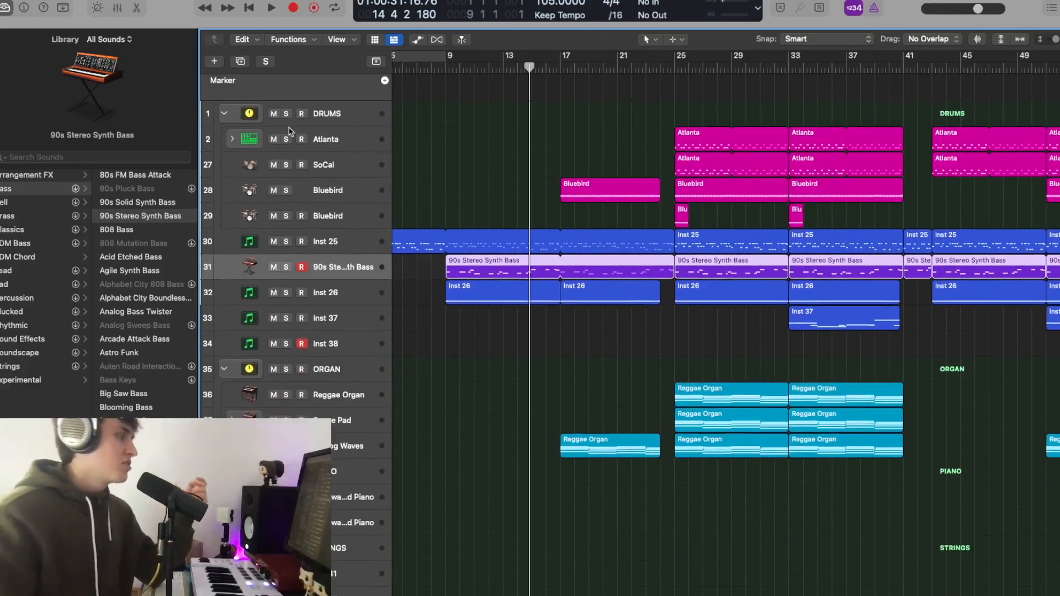
left_click(286, 114)
left_click(676, 67)
scroll(675, 67, "left", 1)
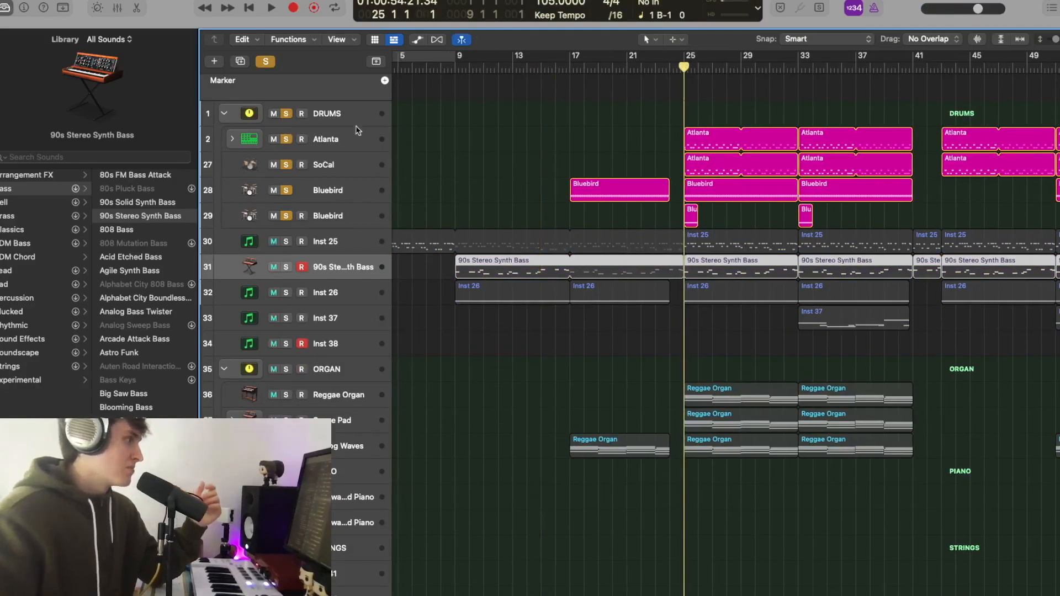
Unsolo SoCal and both Bluebird tracks so only Atlanta stays soloed in DRUMS, and play from bar 25.
left_click(350, 145)
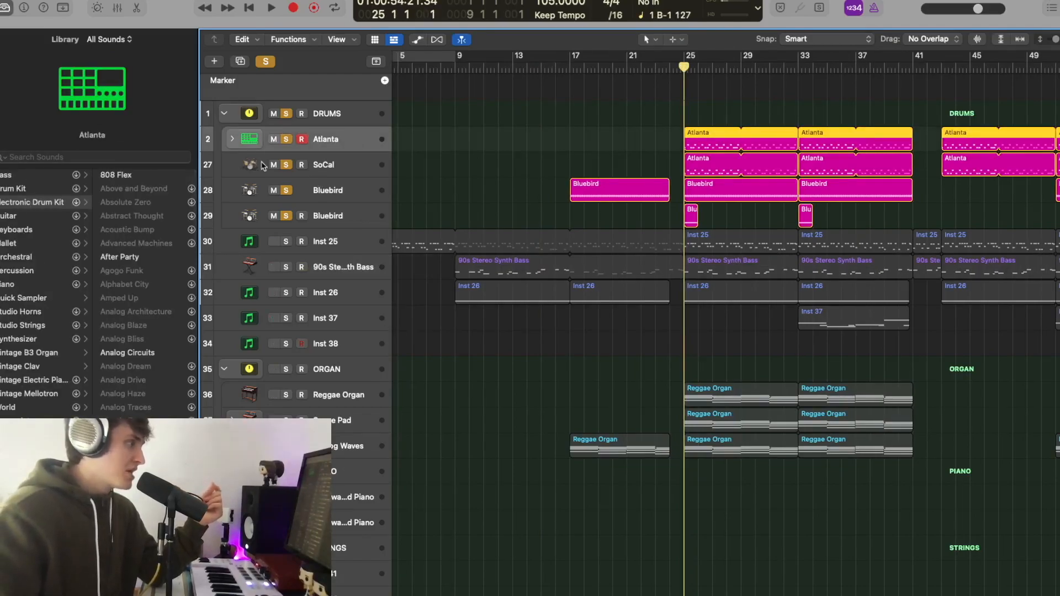
left_click_drag(291, 164, 295, 214)
left_click(285, 114)
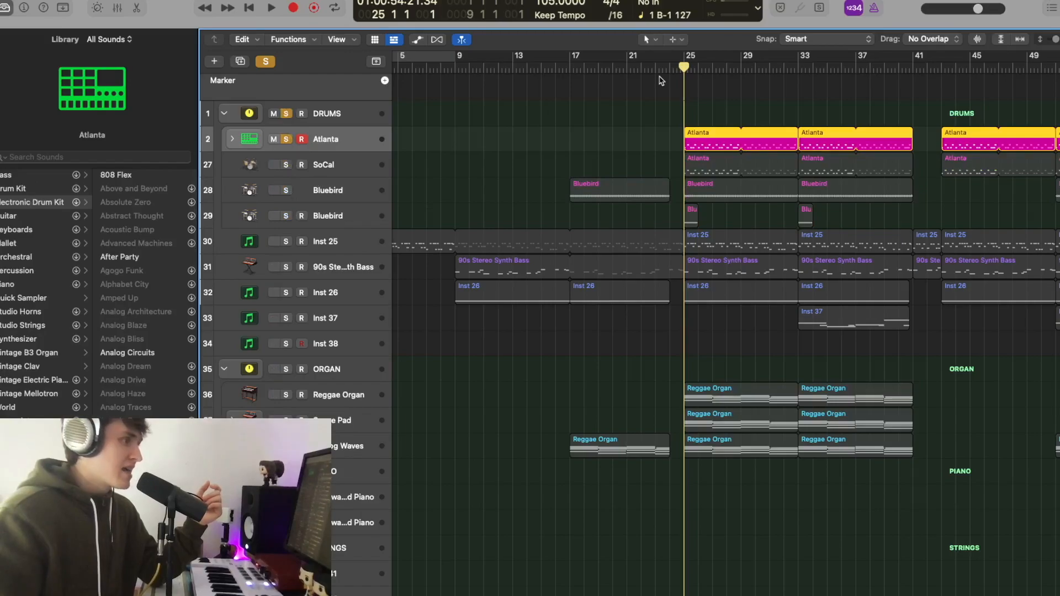
key("space")
scroll(661, 81, "right", 6)
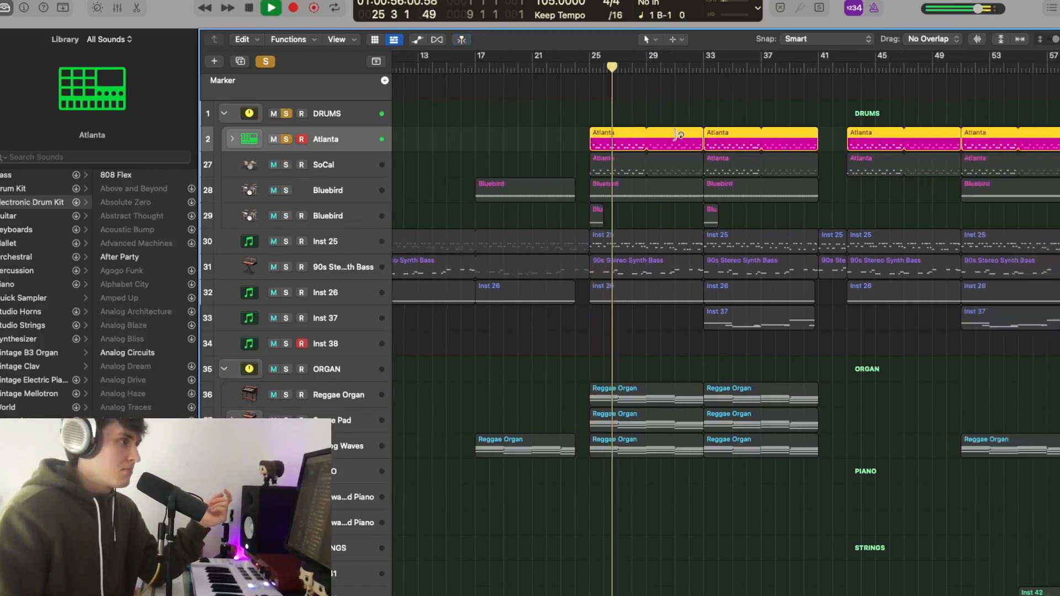
Stop playback, add SoCal to the solo alongside Atlanta, and play both from bar 25.
key("space")
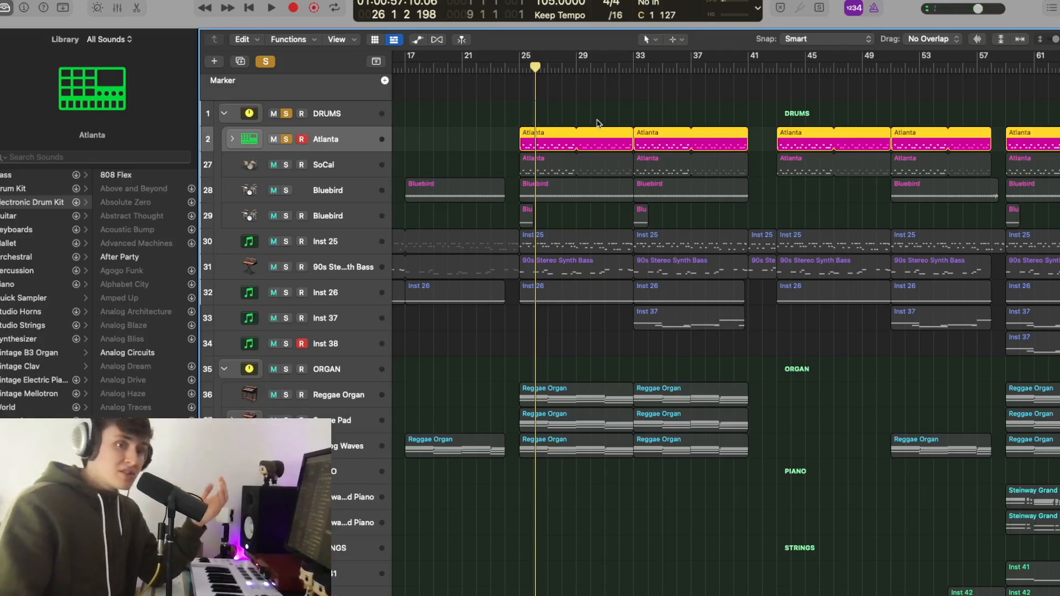
scroll(599, 123, "left", 2)
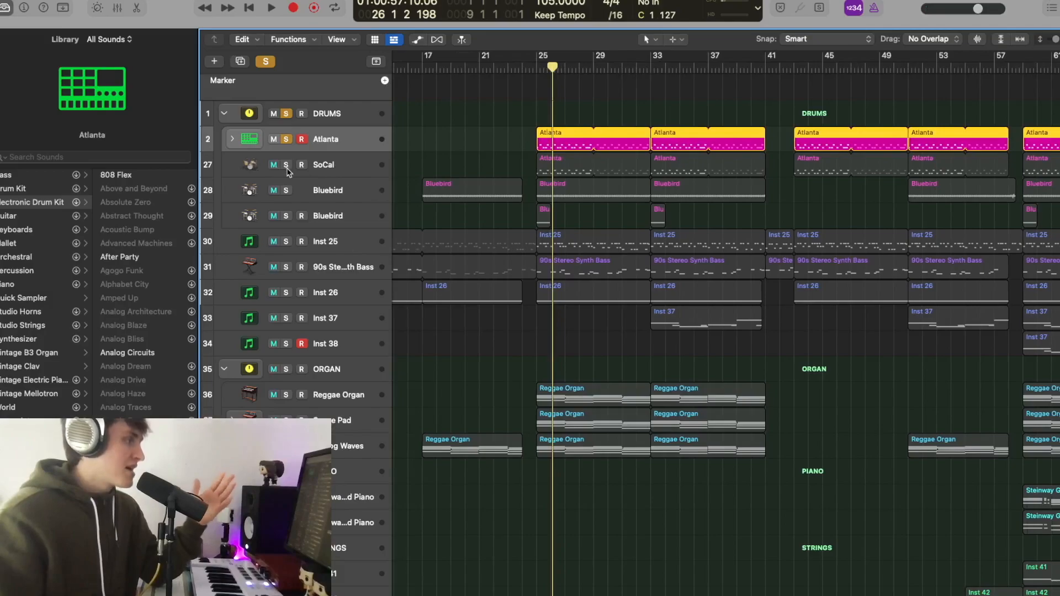
left_click(342, 166)
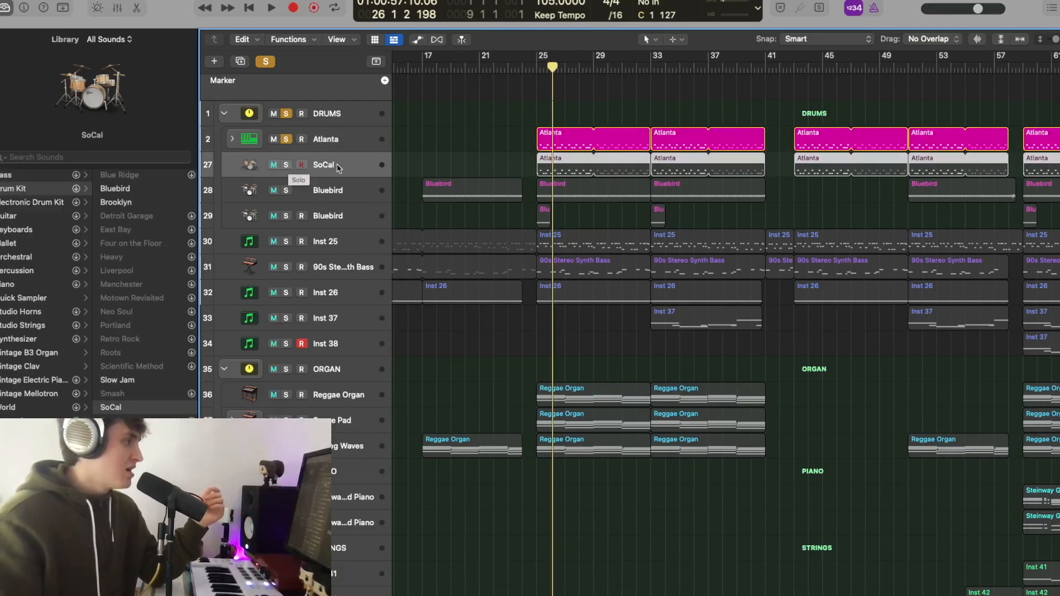
left_click(285, 166)
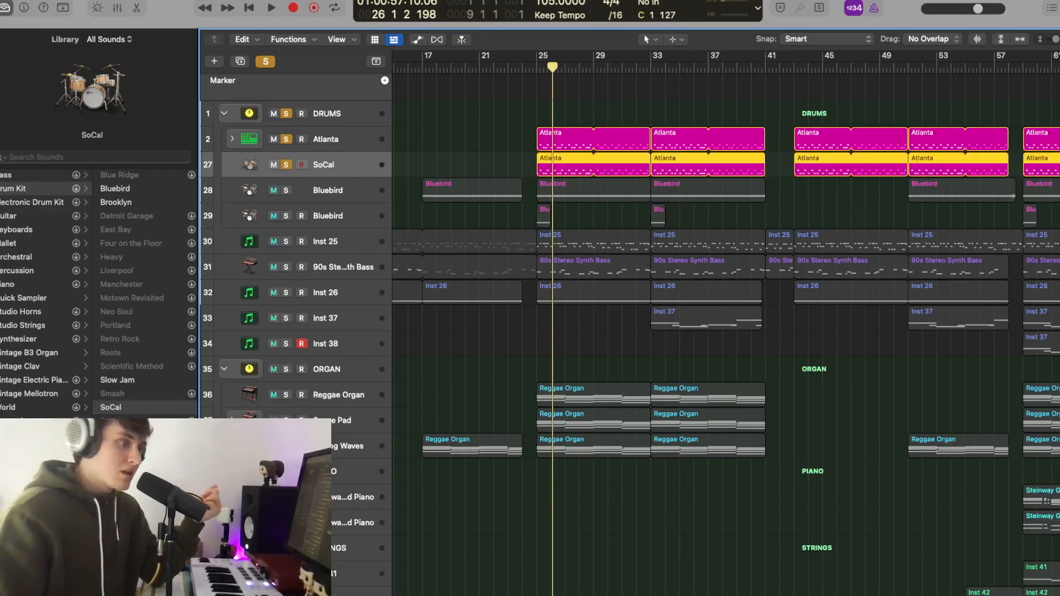
left_click(539, 66)
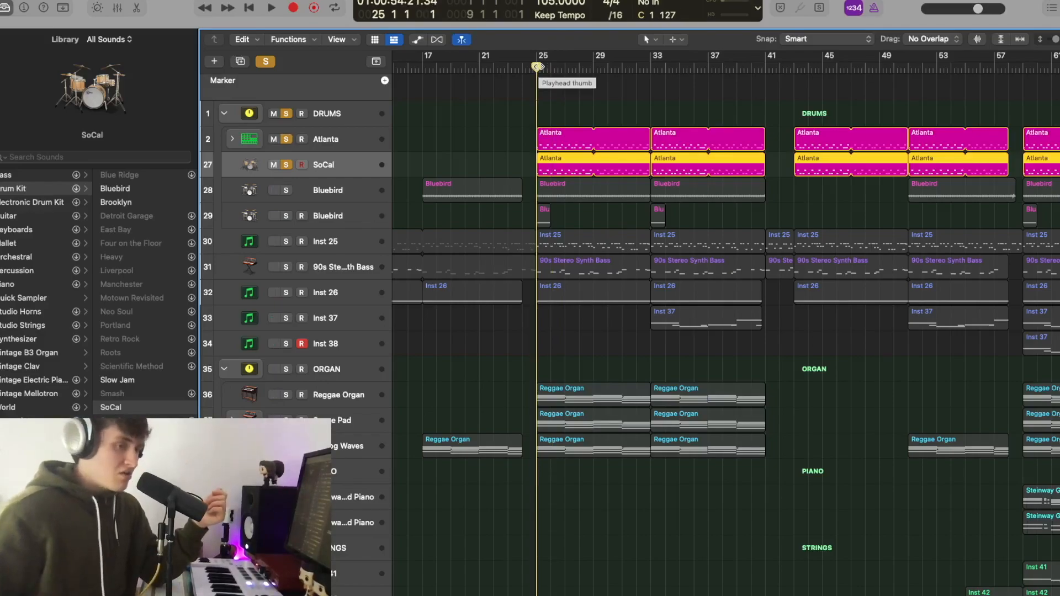
key("space")
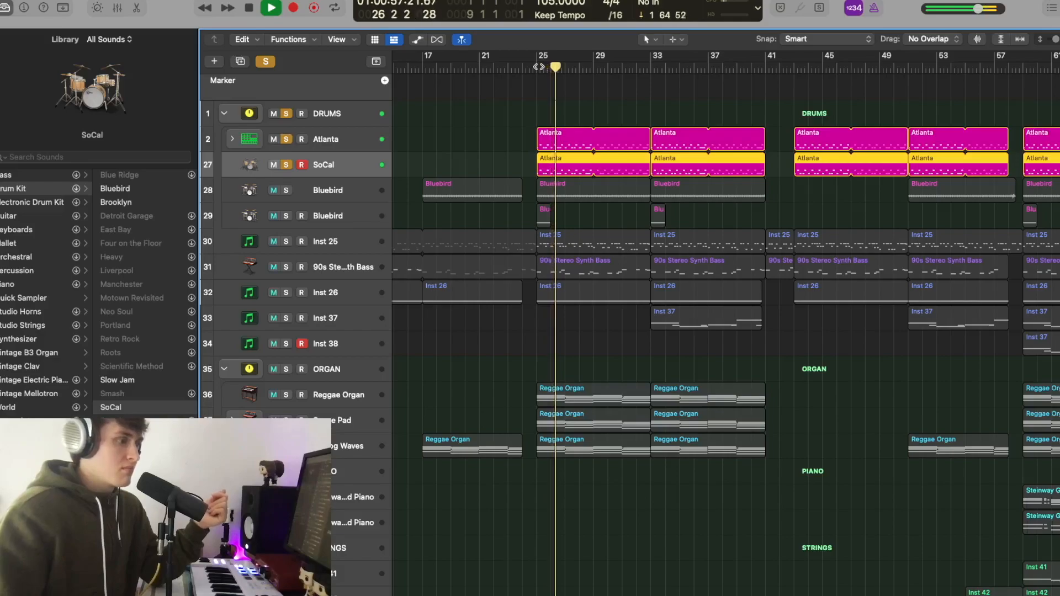
key("space")
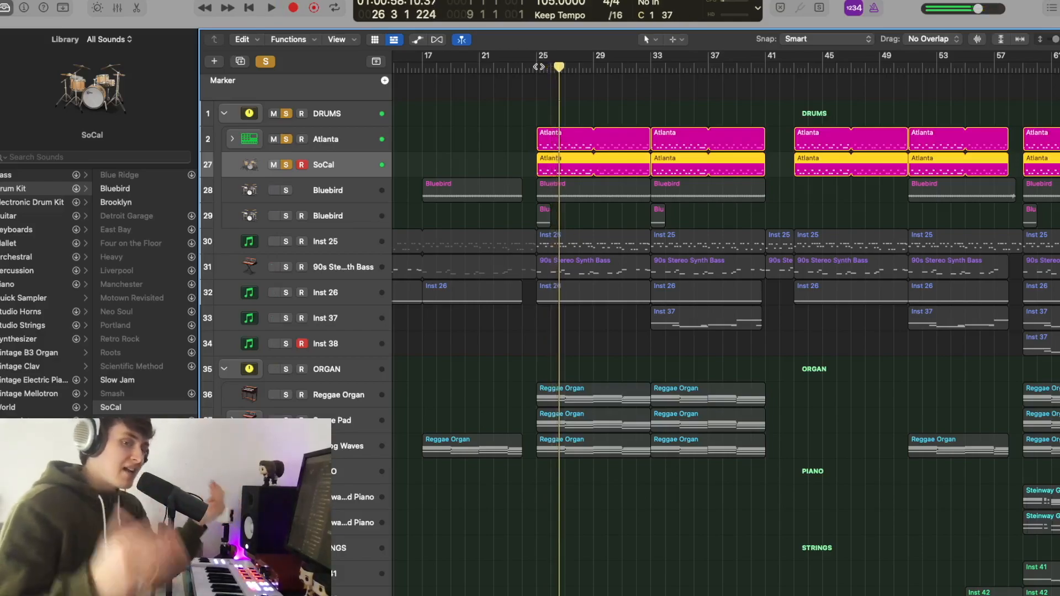
Clear all solos and show the Drummer editor for the upper Bluebird track.
left_click(344, 192)
left_click(266, 62)
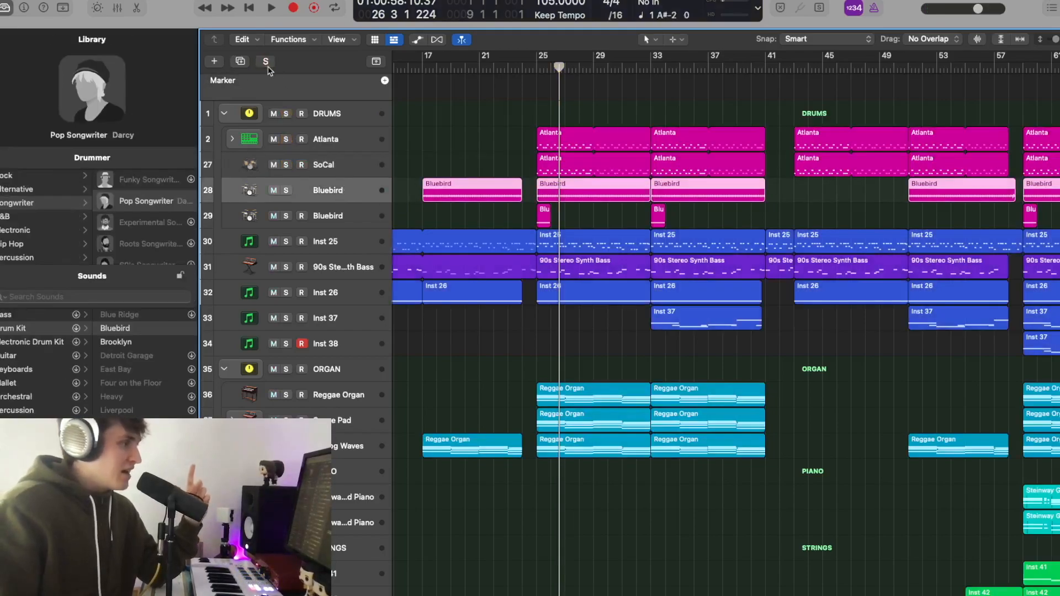
key("e")
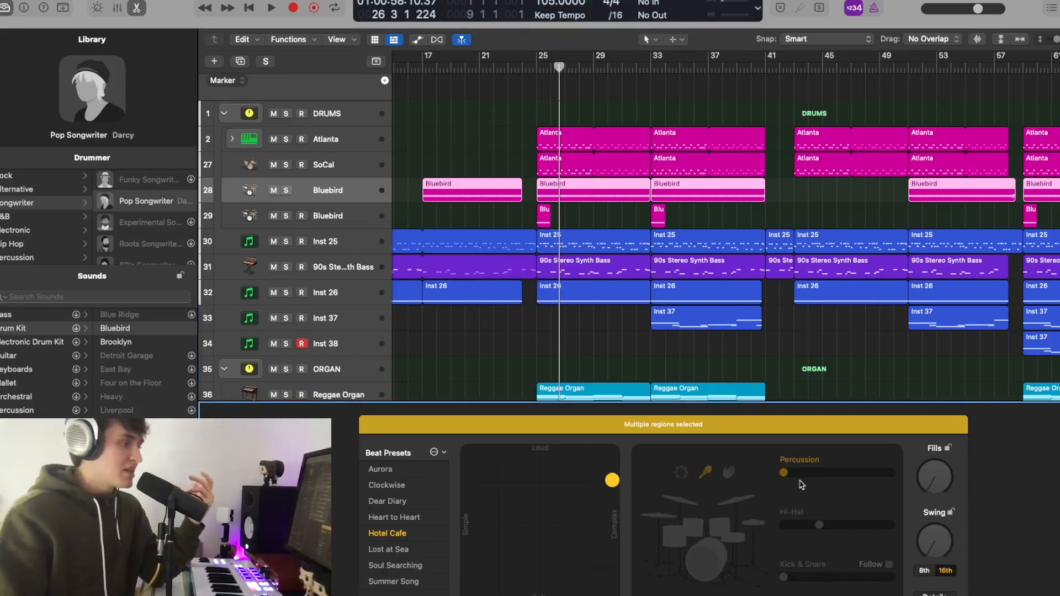
Solo the upper Bluebird track and play it from bar 25.
left_click(286, 190)
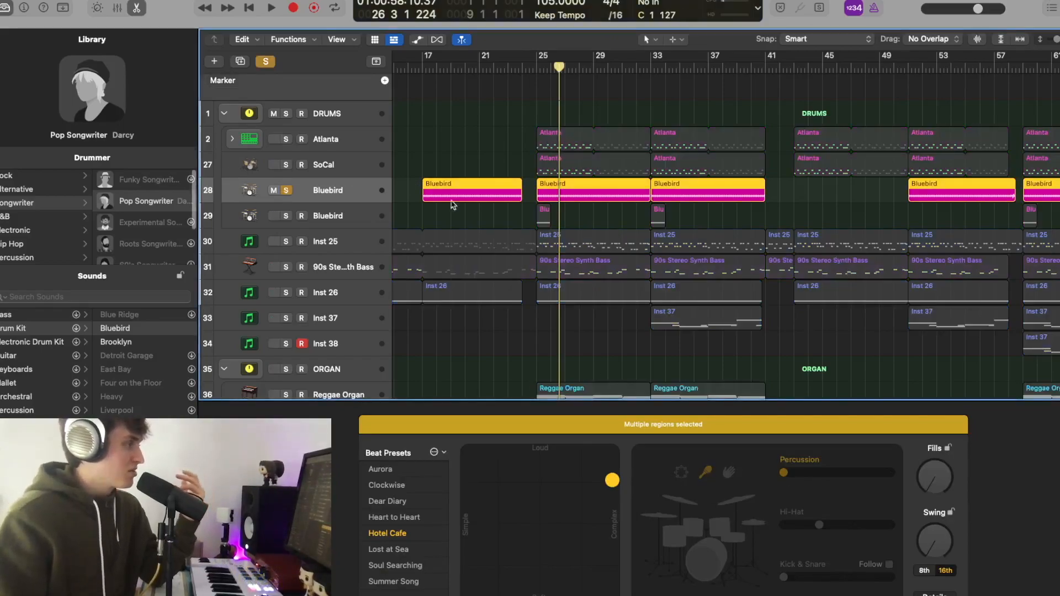
left_click(536, 68)
key("space")
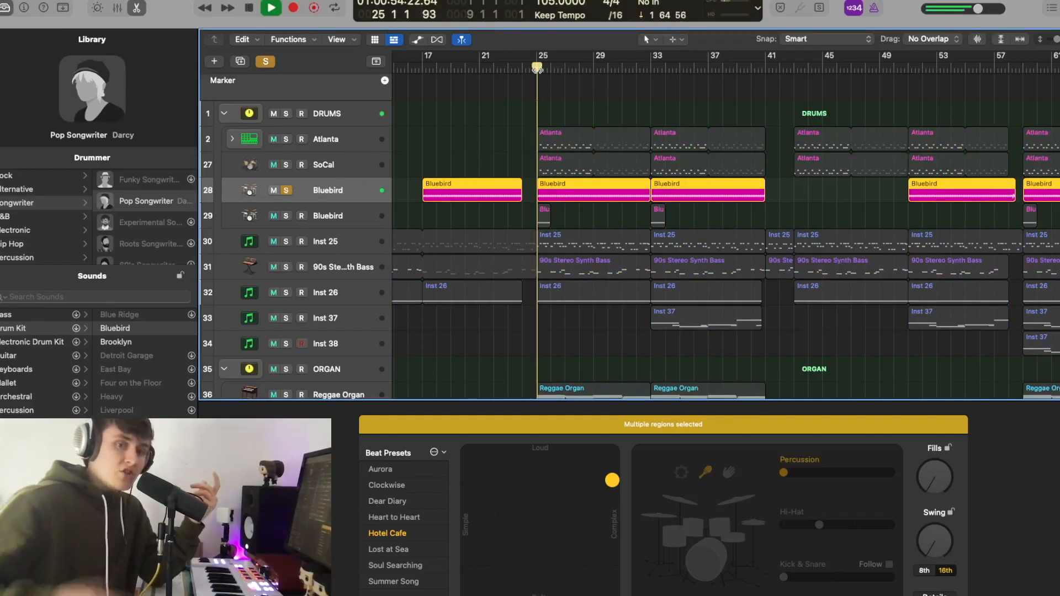
Add Atlanta, SoCal and the lower Bluebird to the solo during playback, and replay all the drums from bar 25.
left_click(286, 165)
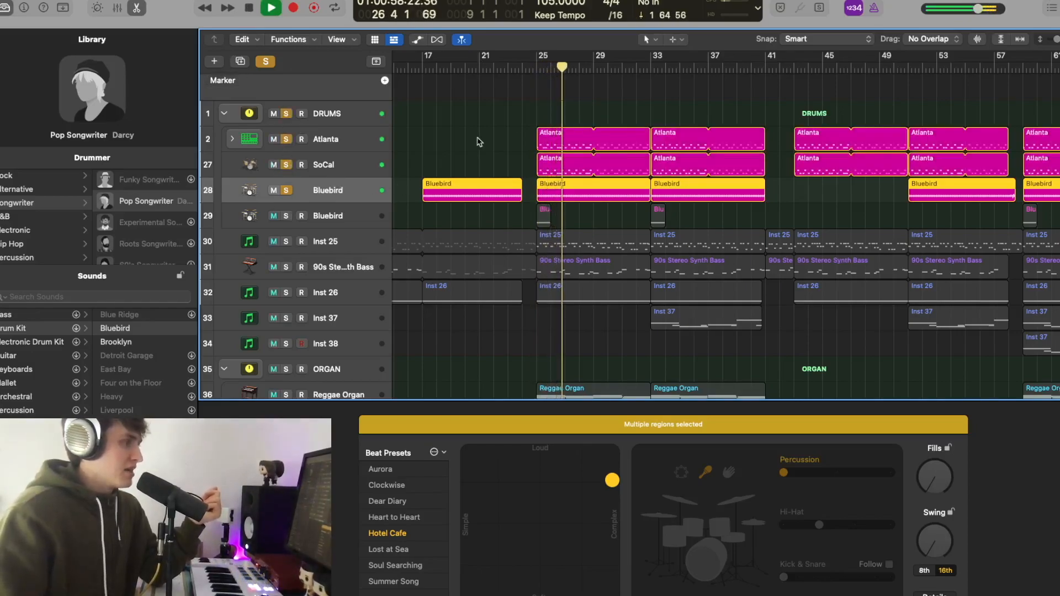
left_click(286, 216)
left_click(535, 69)
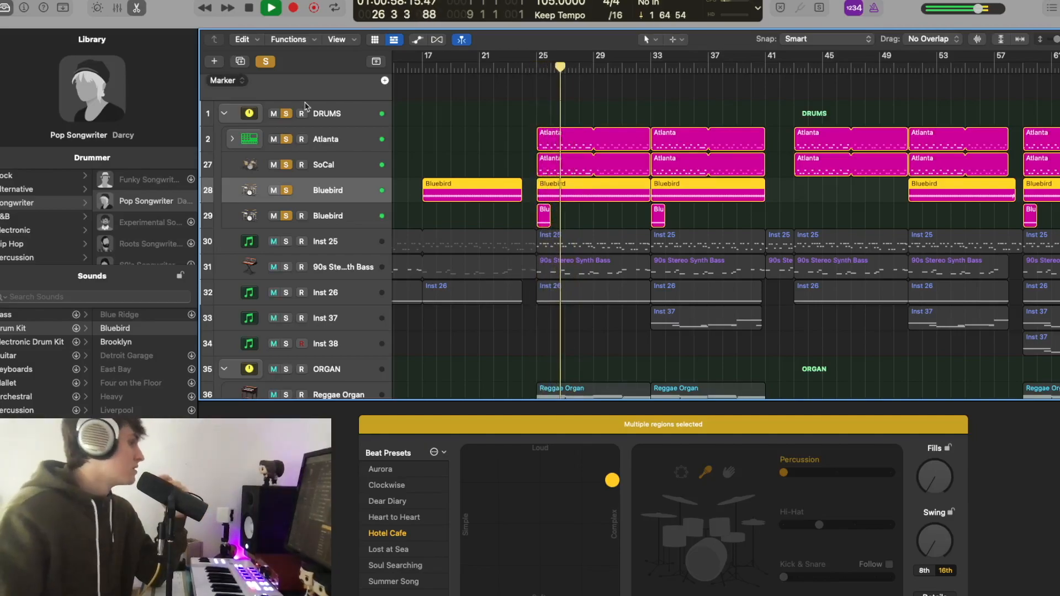
key("space")
Solo Inst 25, the 90s Stereo Synth Bass and Inst 26 together with the drums, and play from bar 25.
scroll(284, 232, "down", 2)
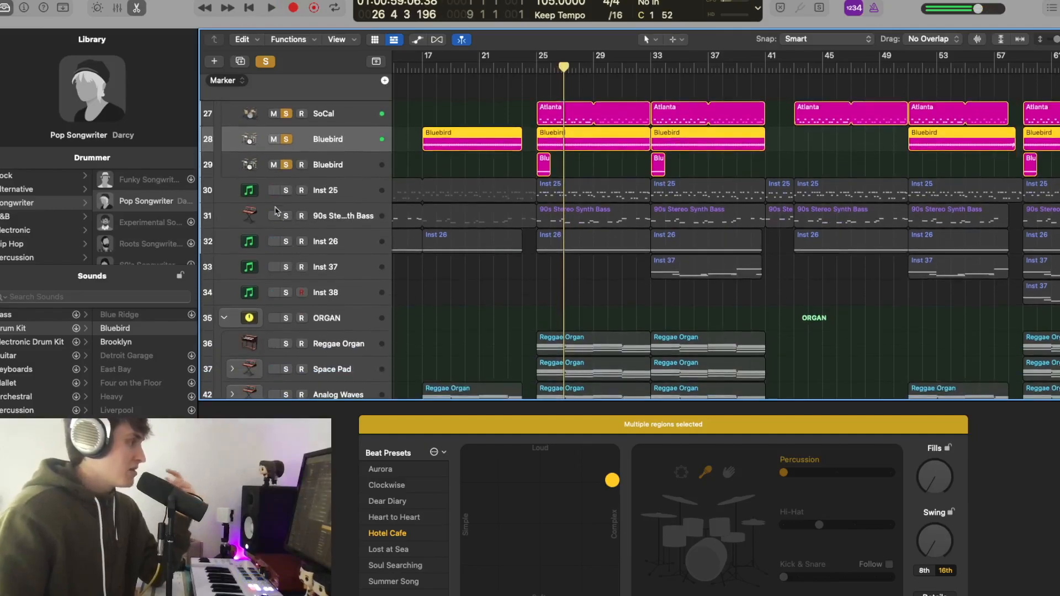
left_click(287, 190)
left_click(286, 216)
left_click(287, 242)
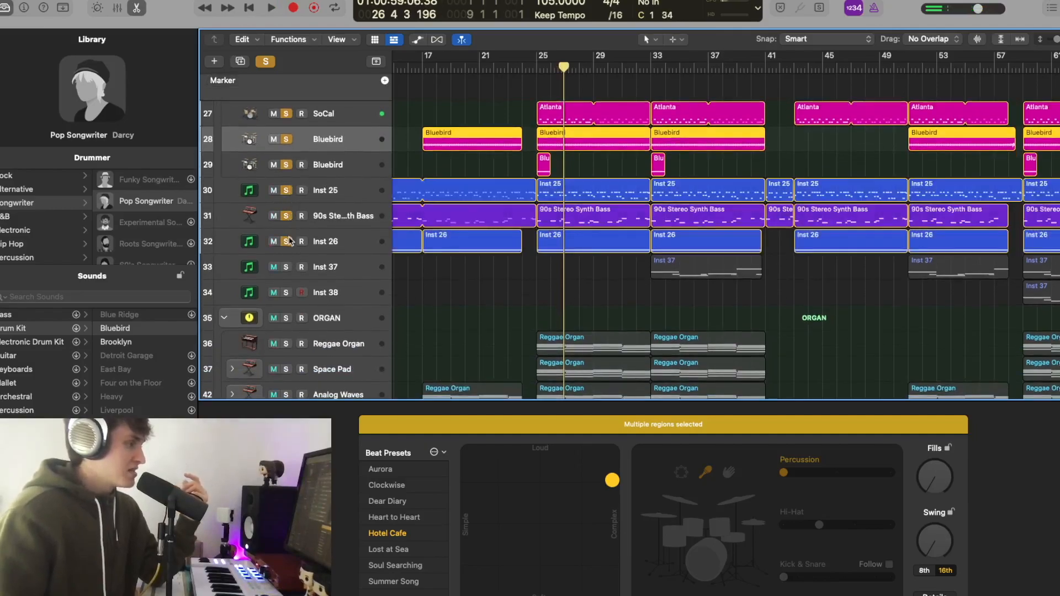
left_click(533, 67)
key("space")
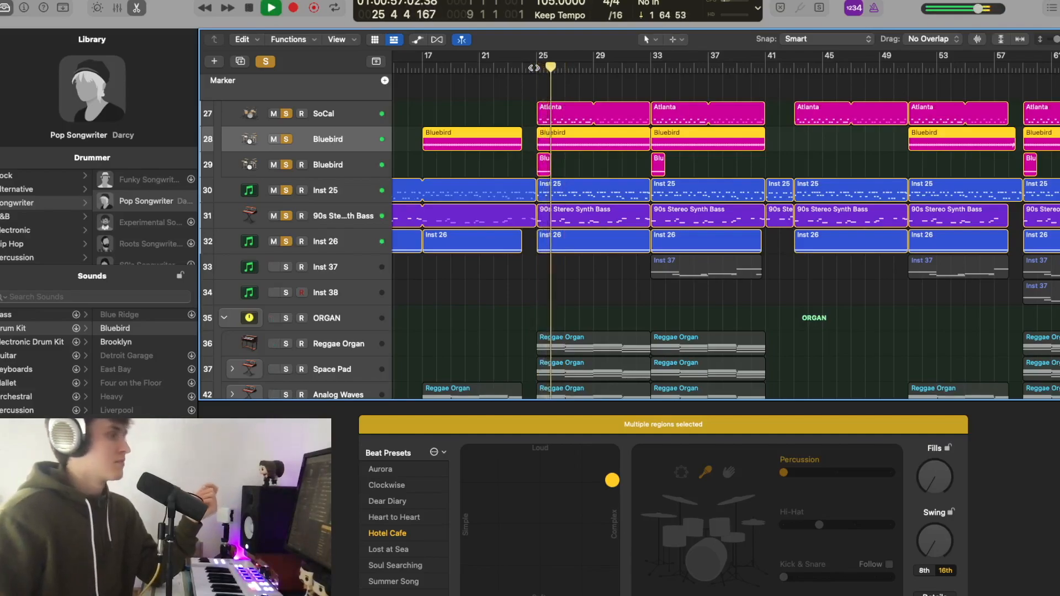
key("space")
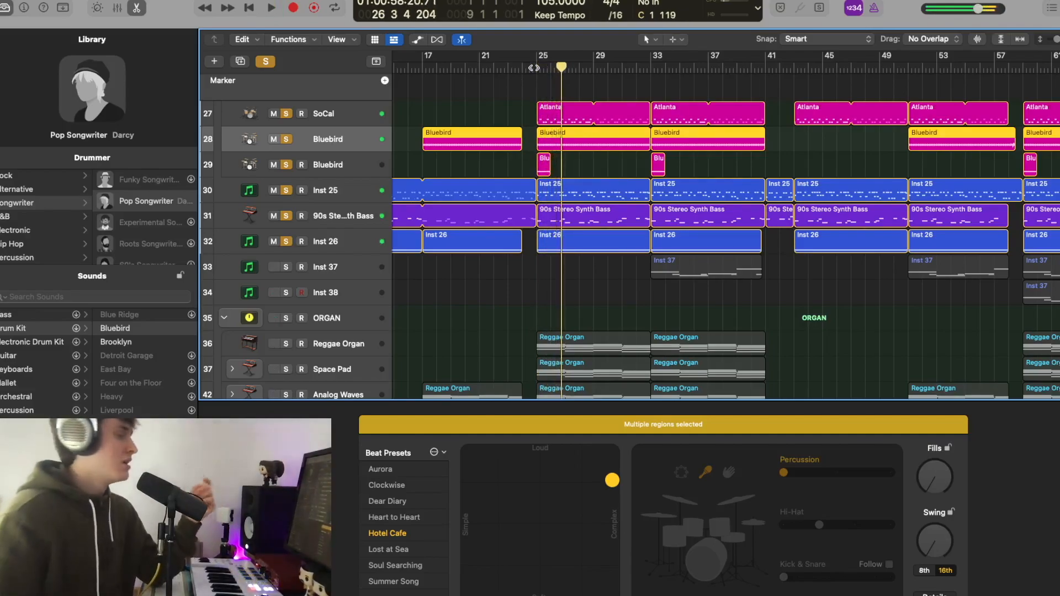
Clear all solos, solo the ORGAN stack and play it from bar 25.
scroll(629, 248, "down", 3)
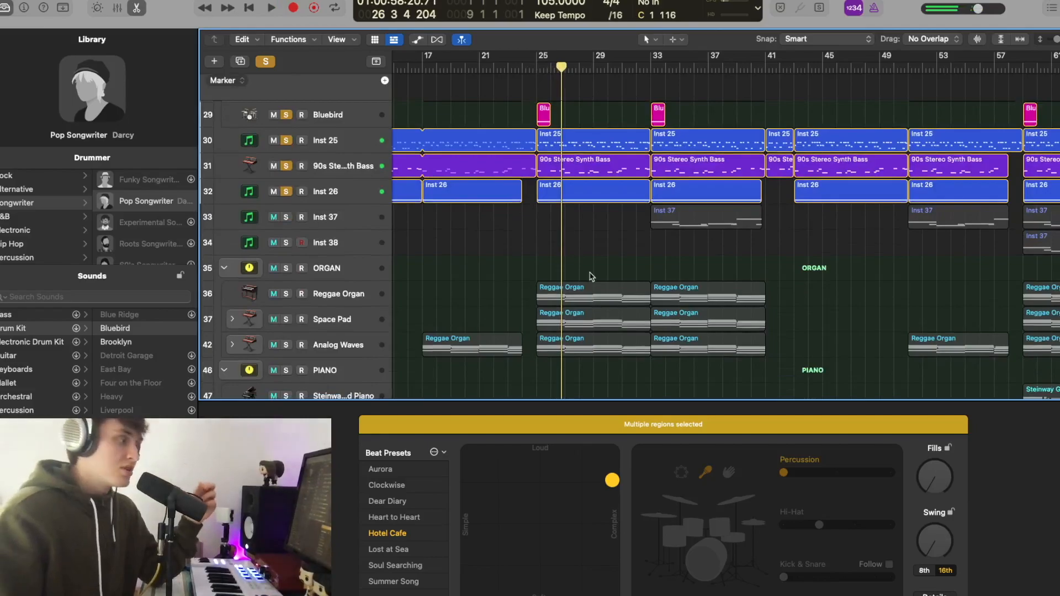
scroll(557, 268, "down", 1)
left_click(267, 62)
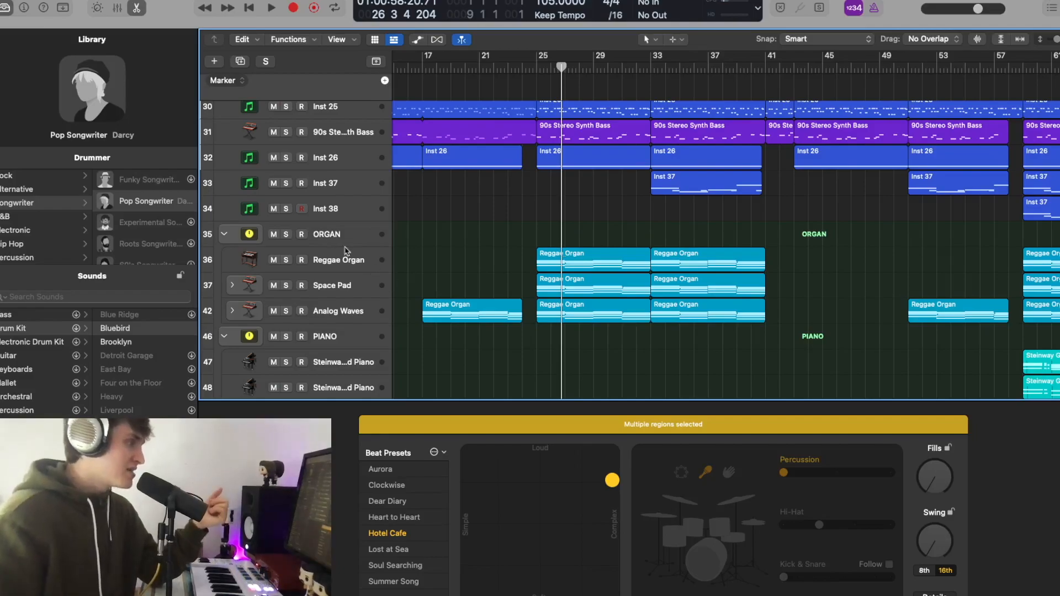
left_click(287, 236)
scroll(586, 238, "up", 3)
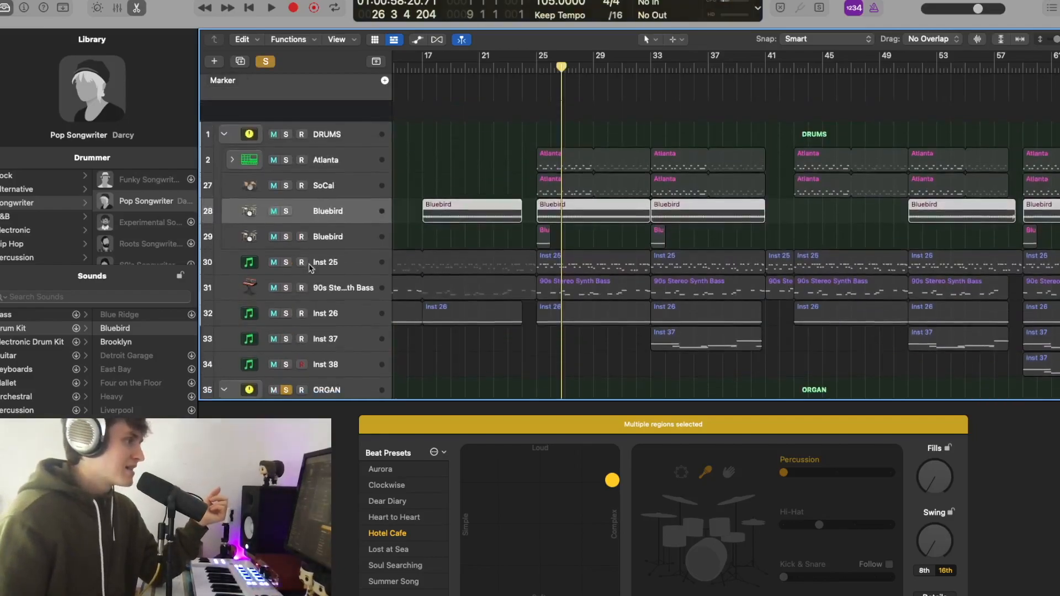
scroll(586, 237, "down", 5)
left_click(535, 67)
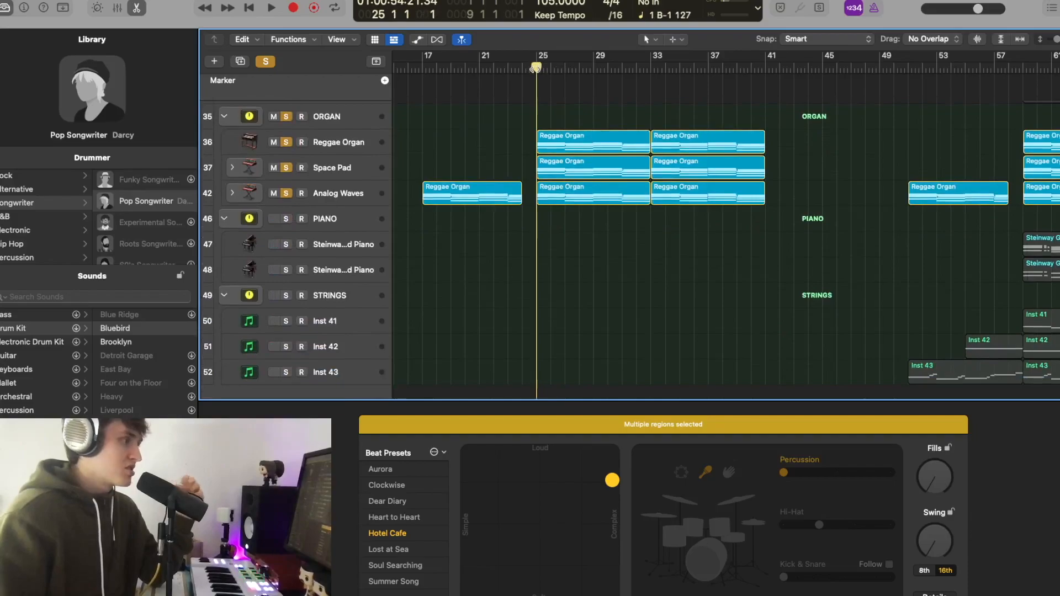
key("space")
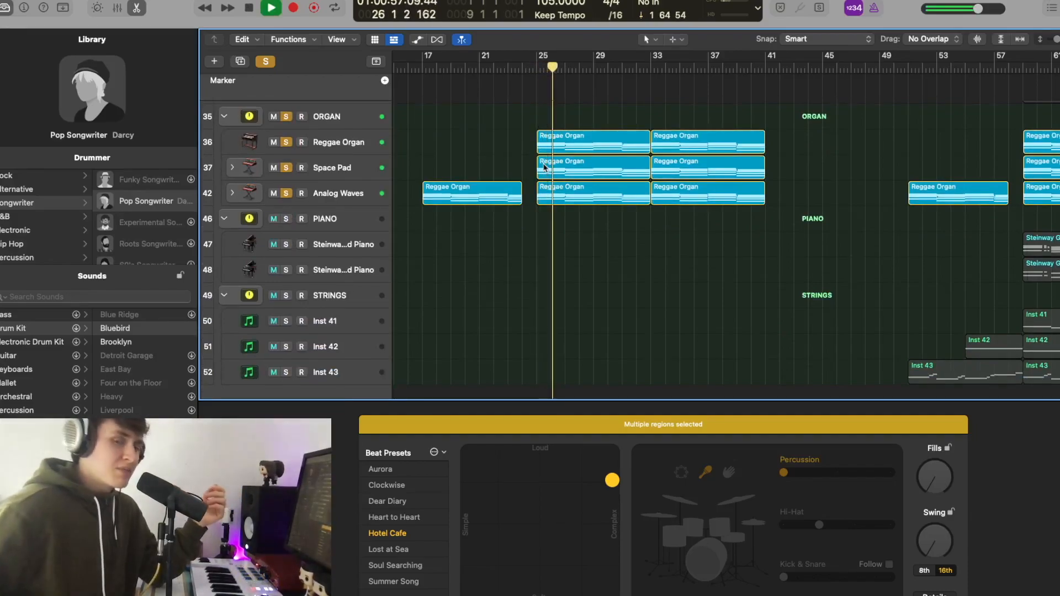
key("space")
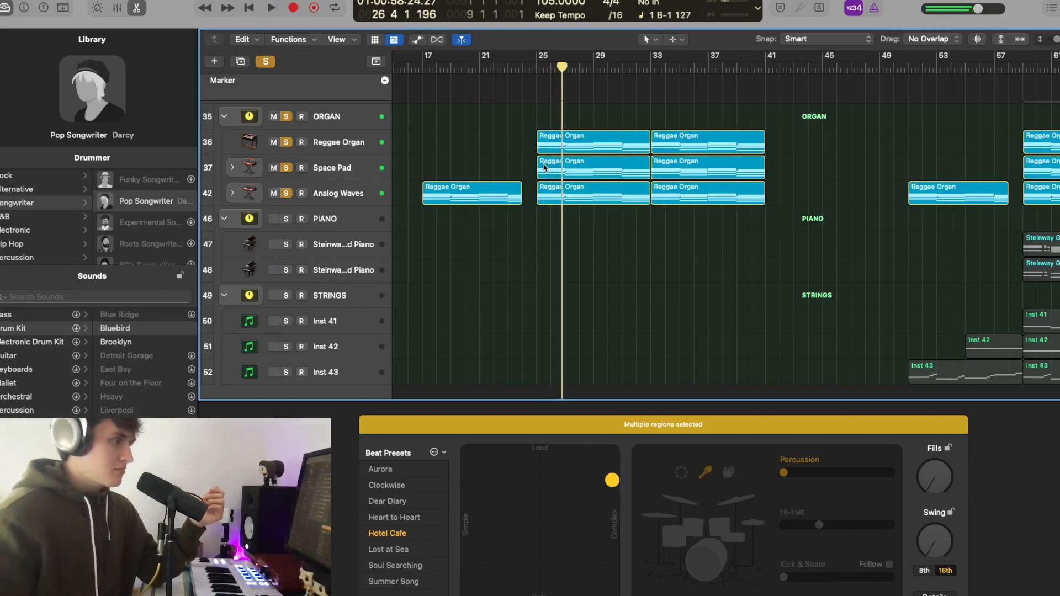
Leave only Reggae Organ soloed in ORGAN, show the Vintage B3 Organ sounds, and play from bar 25.
scroll(343, 143, "right", 1)
left_click(350, 142)
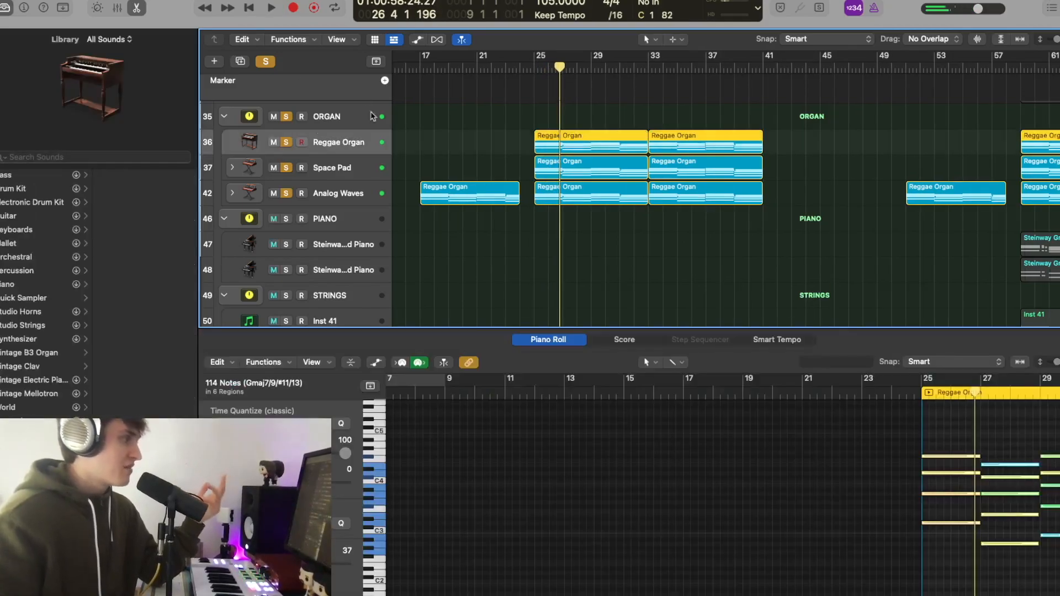
left_click_drag(288, 171, 287, 197)
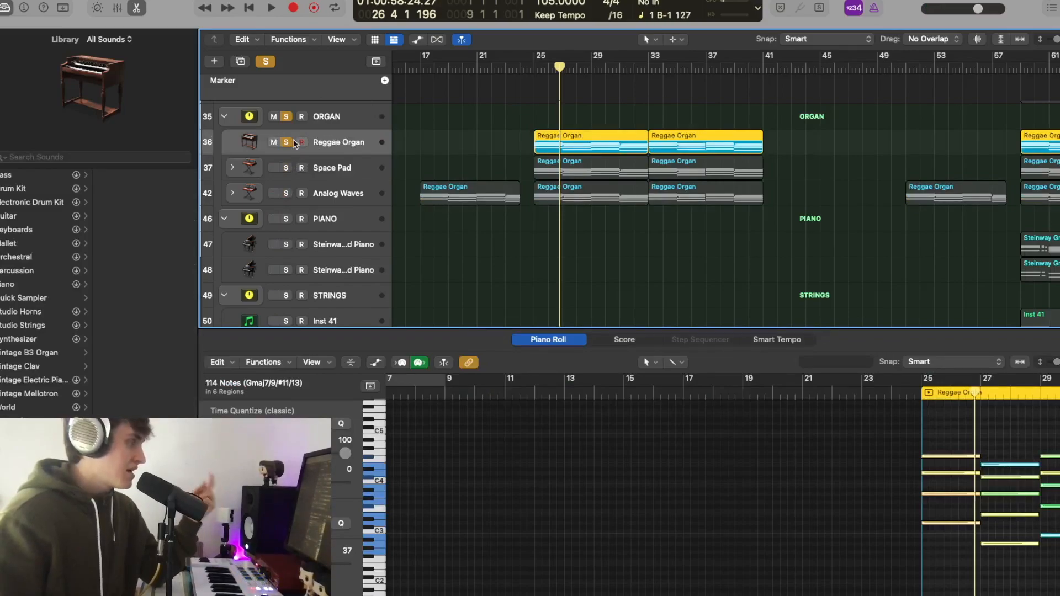
left_click(49, 353)
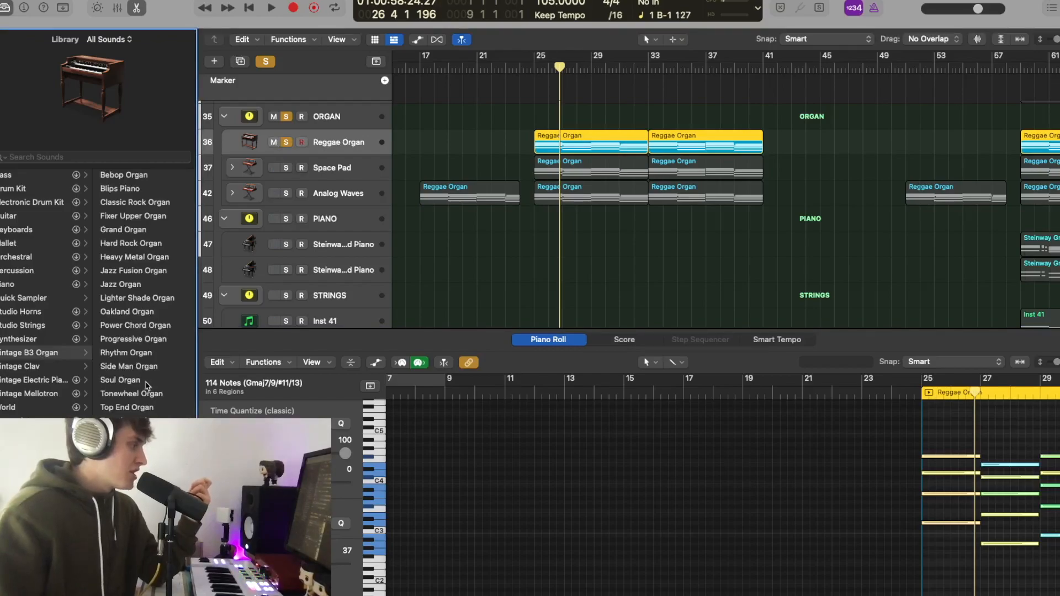
left_click(525, 66)
key("space")
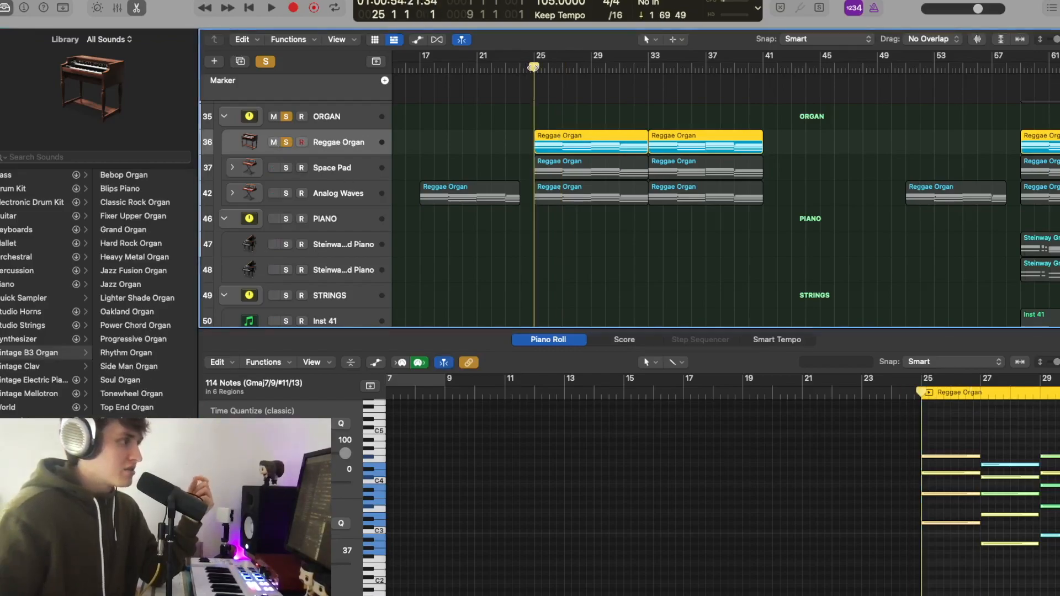
key("space")
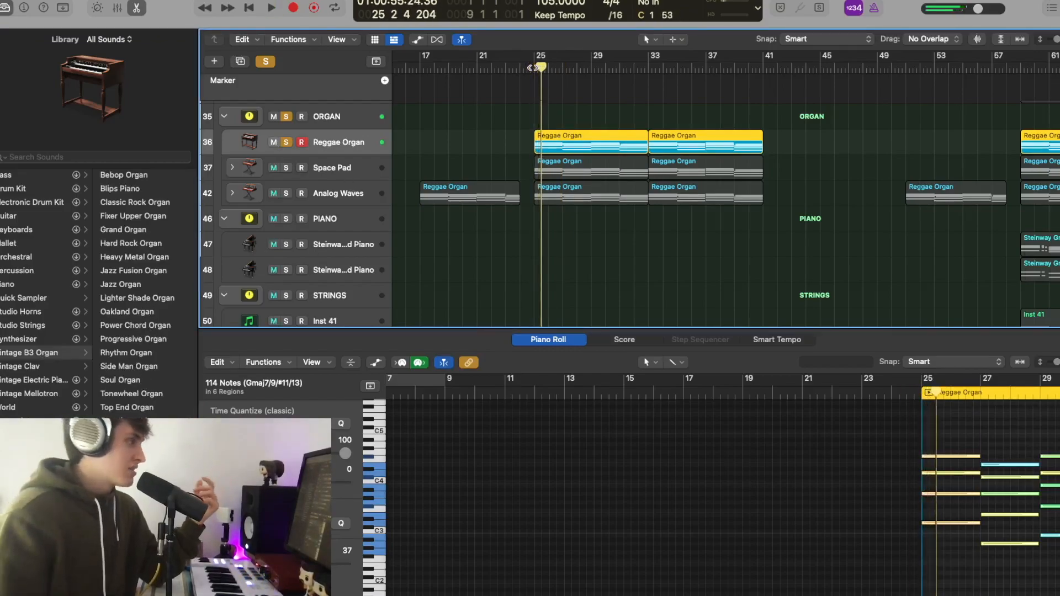
Add Space Pad to the solo, show its instrument, and play it with Reggae Organ from bar 25.
left_click(284, 170)
left_click(335, 174)
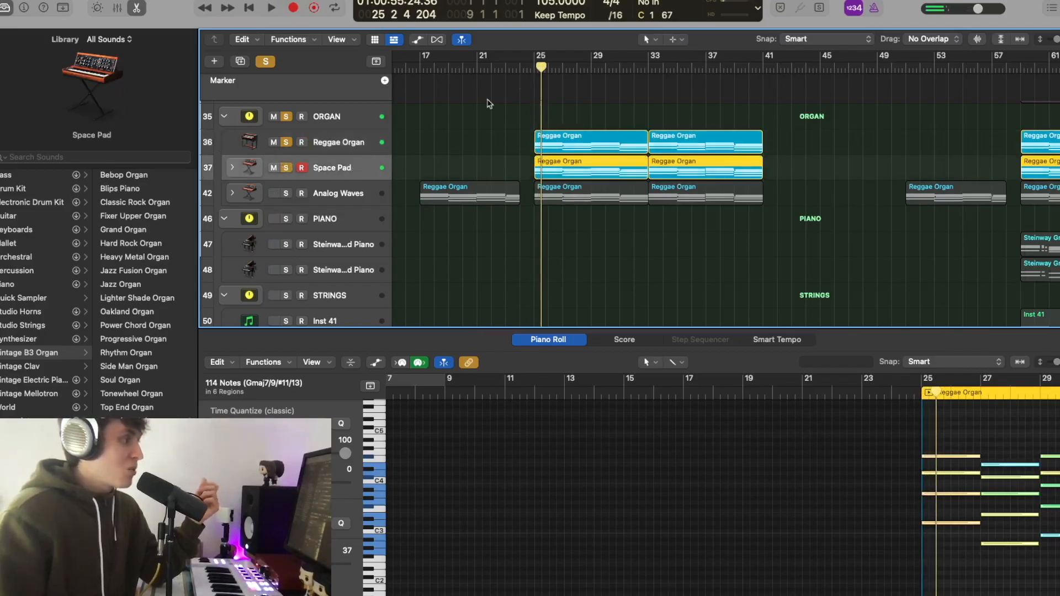
left_click(533, 67)
key("space")
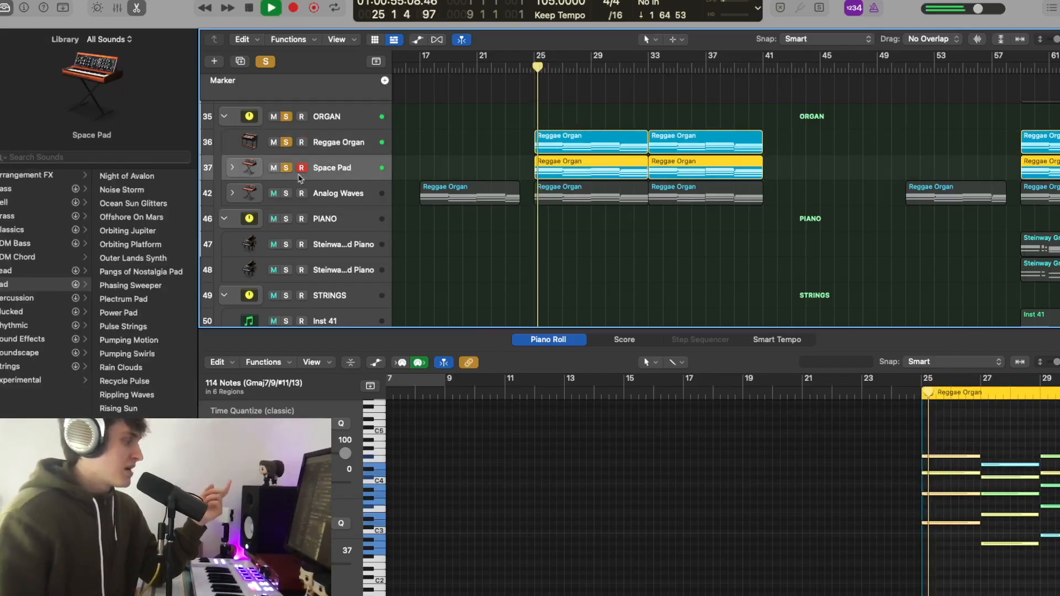
scroll(588, 179, "right", 2)
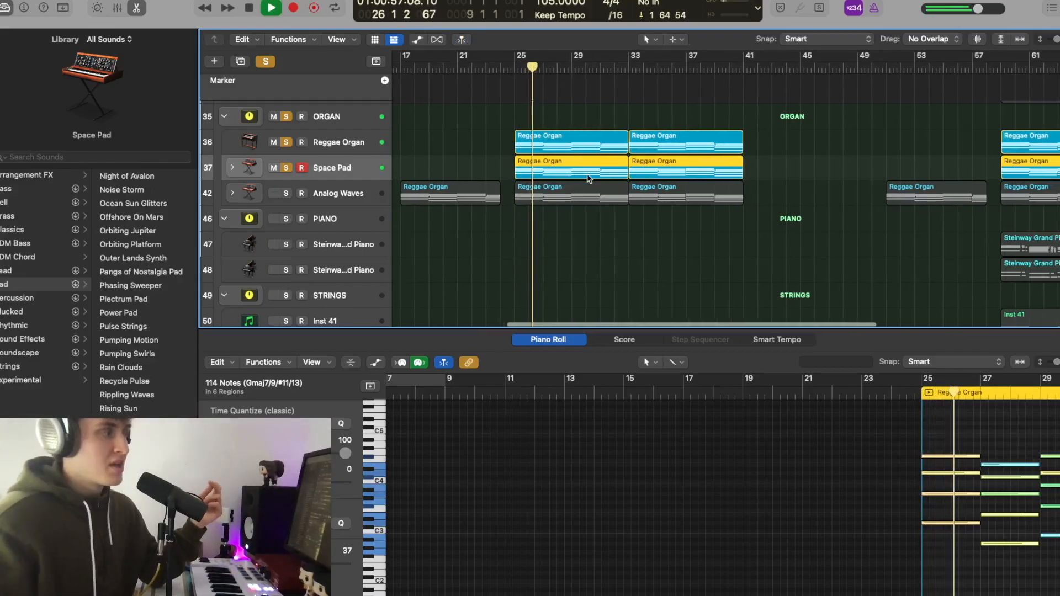
scroll(394, 179, "left", 1)
key("space")
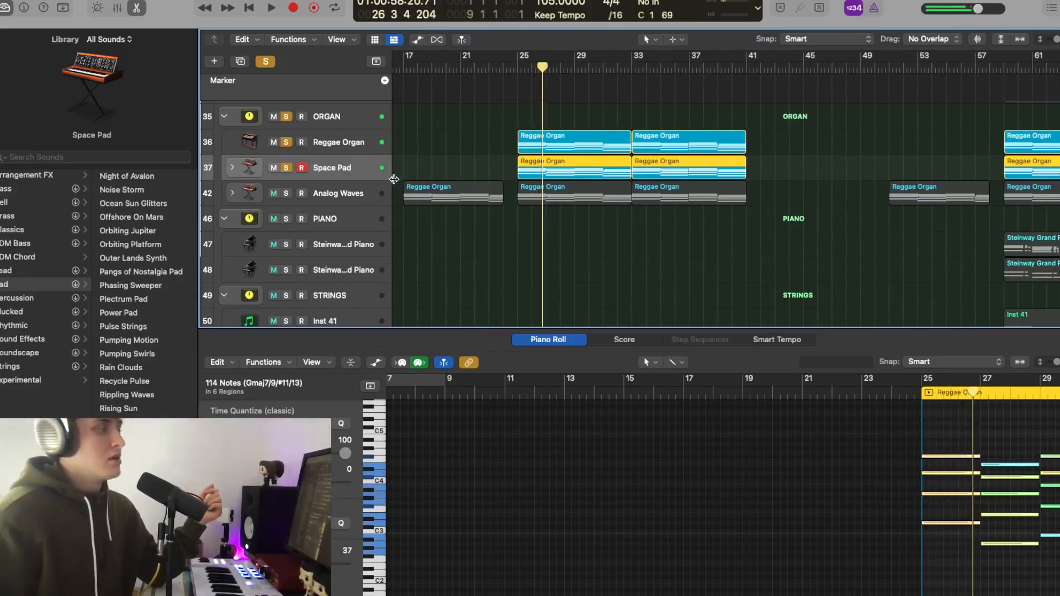
Solo Analog Waves, unsolo Space Pad and Reggae Organ, and play from bar 25.
left_click(286, 194)
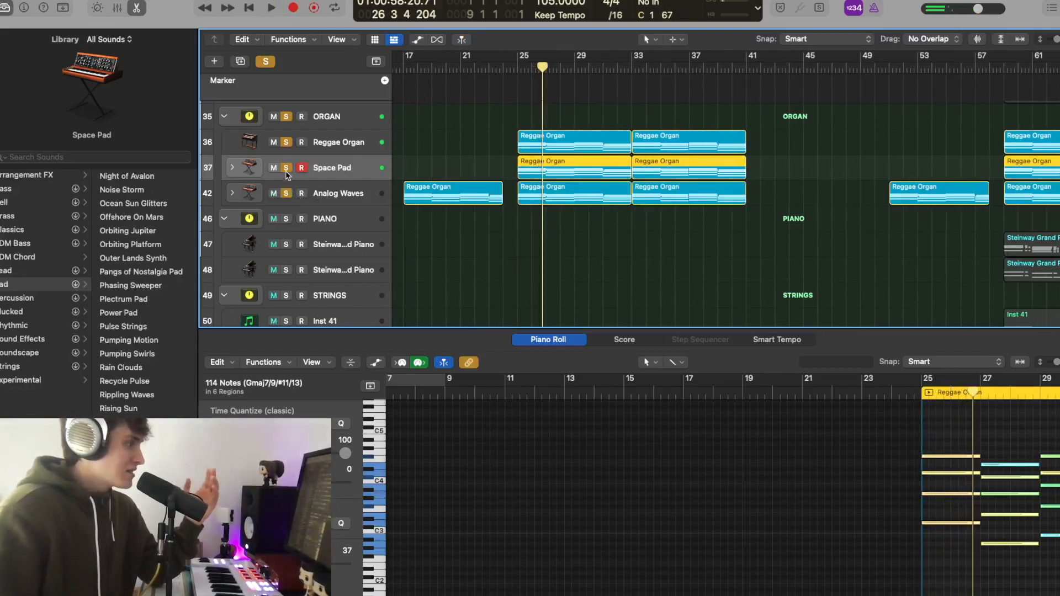
left_click(286, 167)
left_click(286, 142)
left_click(519, 67)
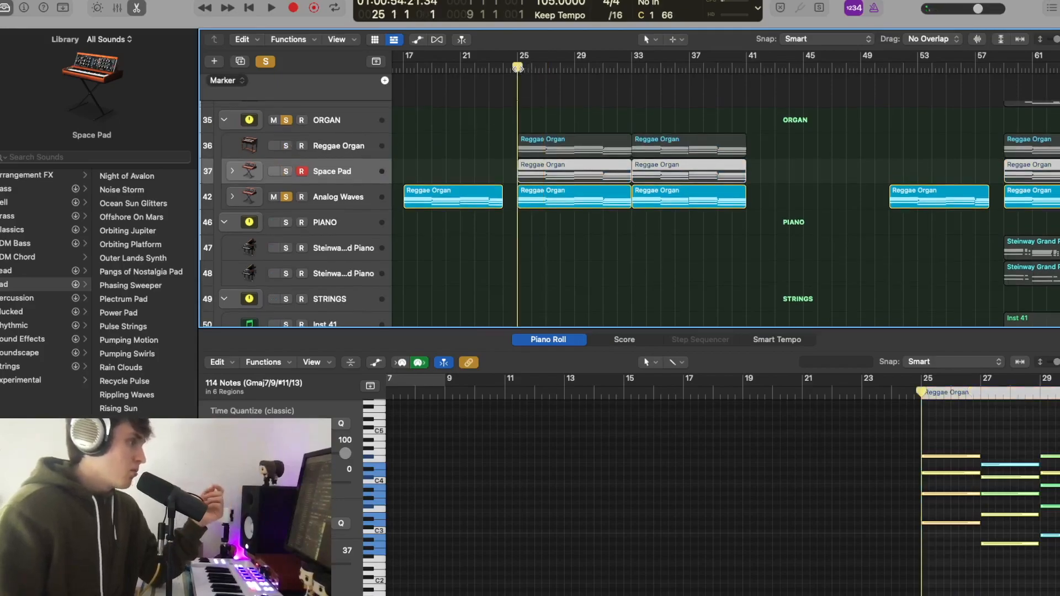
key("space")
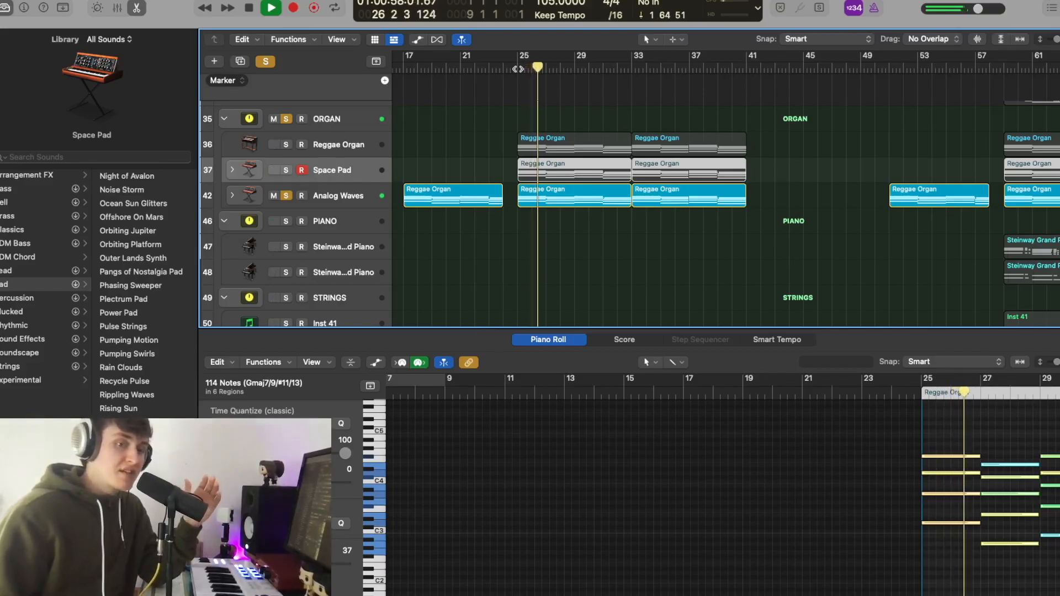
Add Reggae Organ and Space Pad to the Analog Waves solo and play all three from bar 25.
key("space")
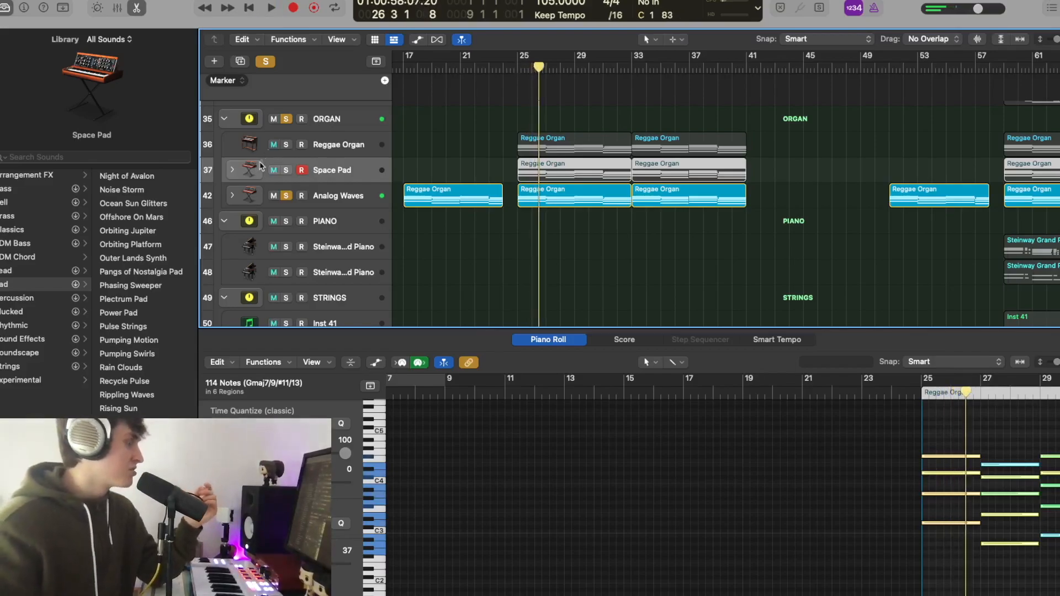
left_click(286, 144)
left_click(285, 171)
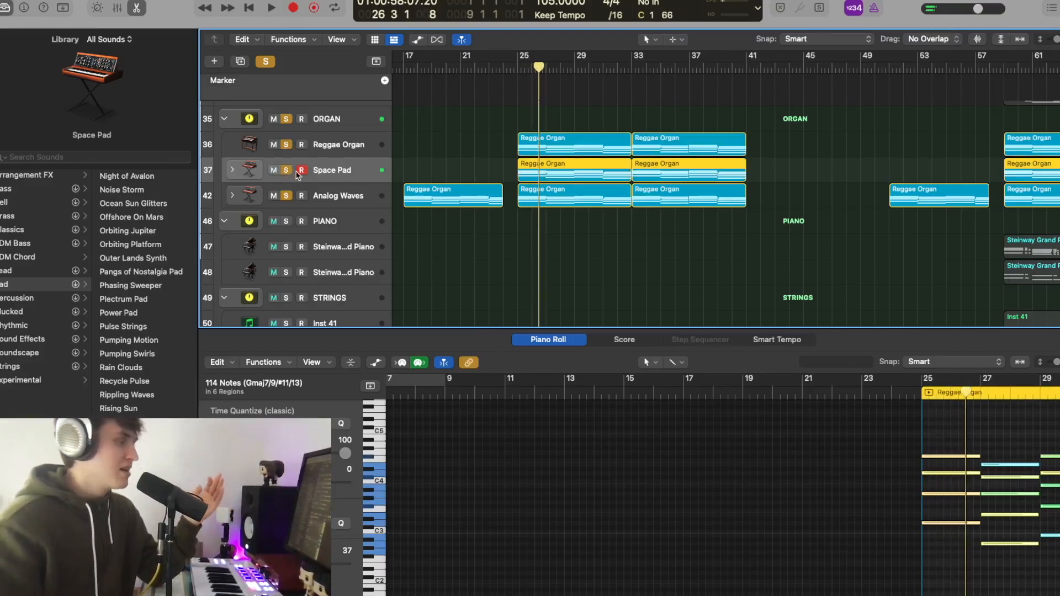
key("space")
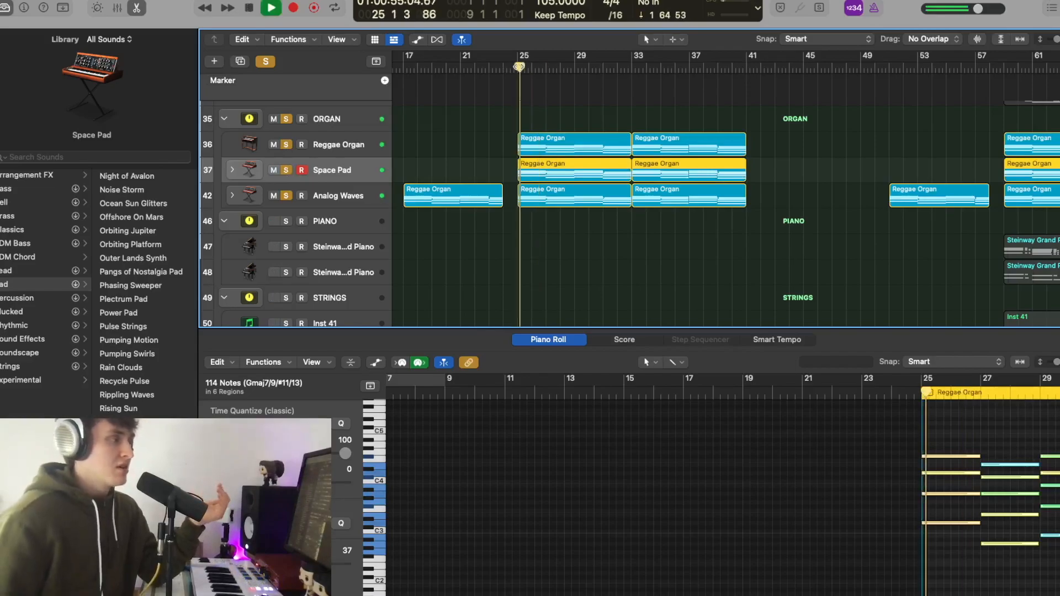
key("space")
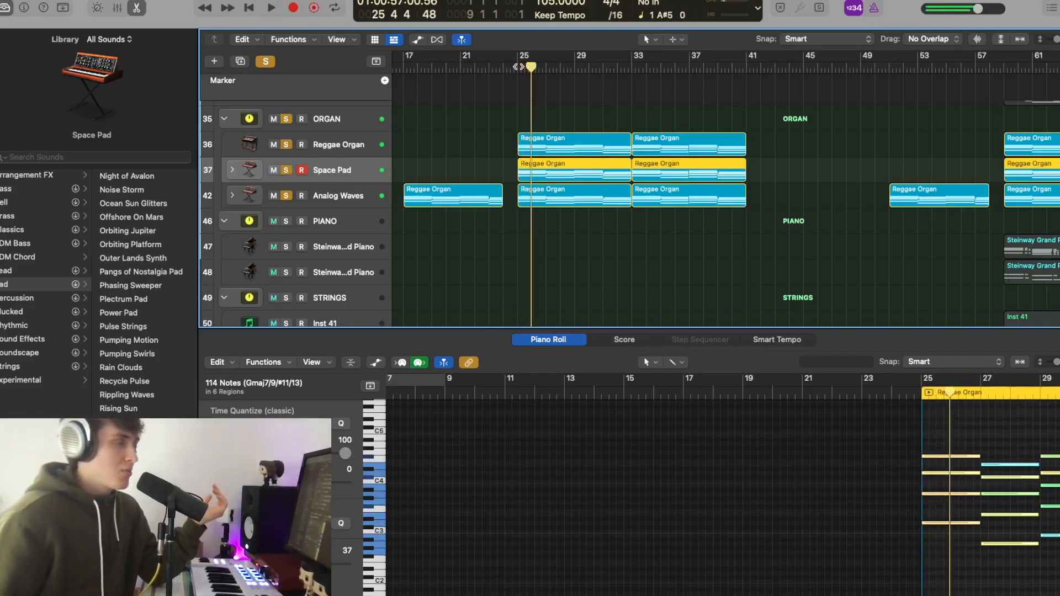
Add the tracks from Atlanta through Inst 37 to the organ solo and start playback from bar 25.
scroll(518, 68, "up", 4)
scroll(518, 67, "up", 5)
left_click_drag(286, 113, 313, 324)
scroll(312, 309, "down", 6)
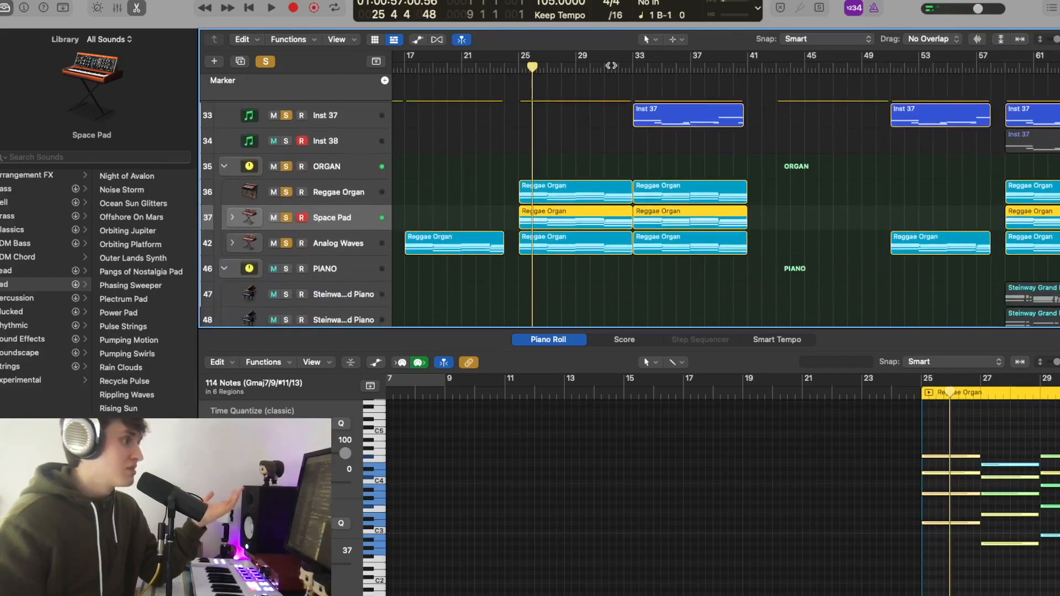
left_click(519, 67)
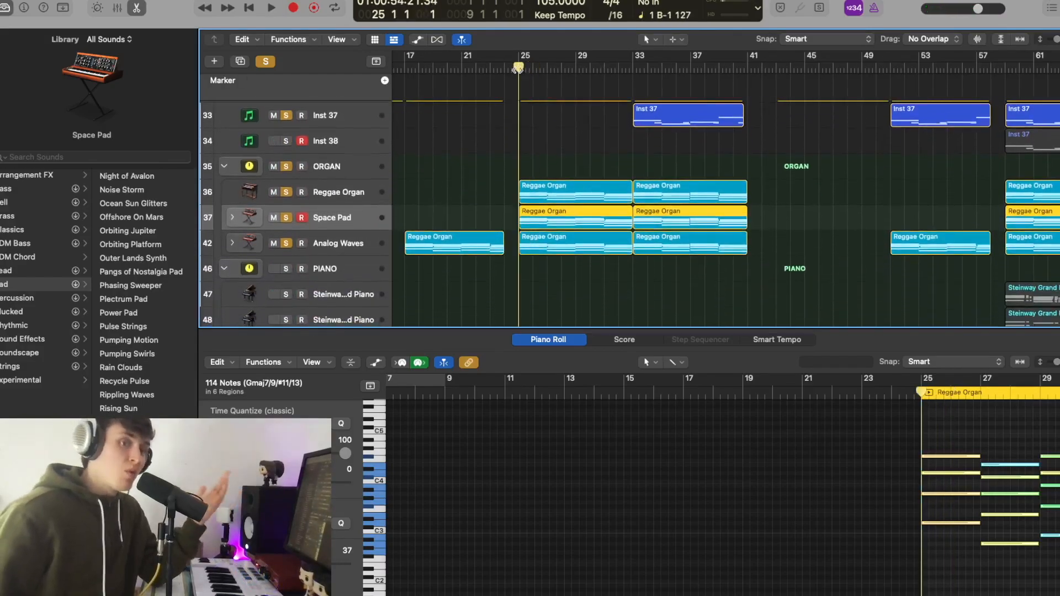
key("space")
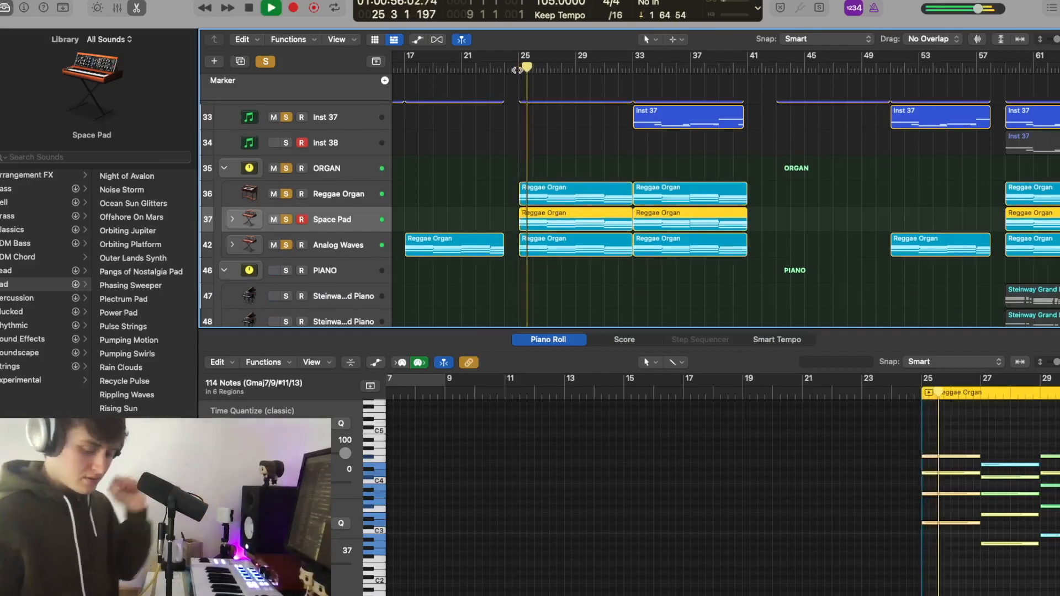
Show the whole arrangement during playback, stop it, and close the Piano Roll editor.
key("super+Up")
key("super+Up")
key("super+Up")
key("super+Up")
key("super+Up")
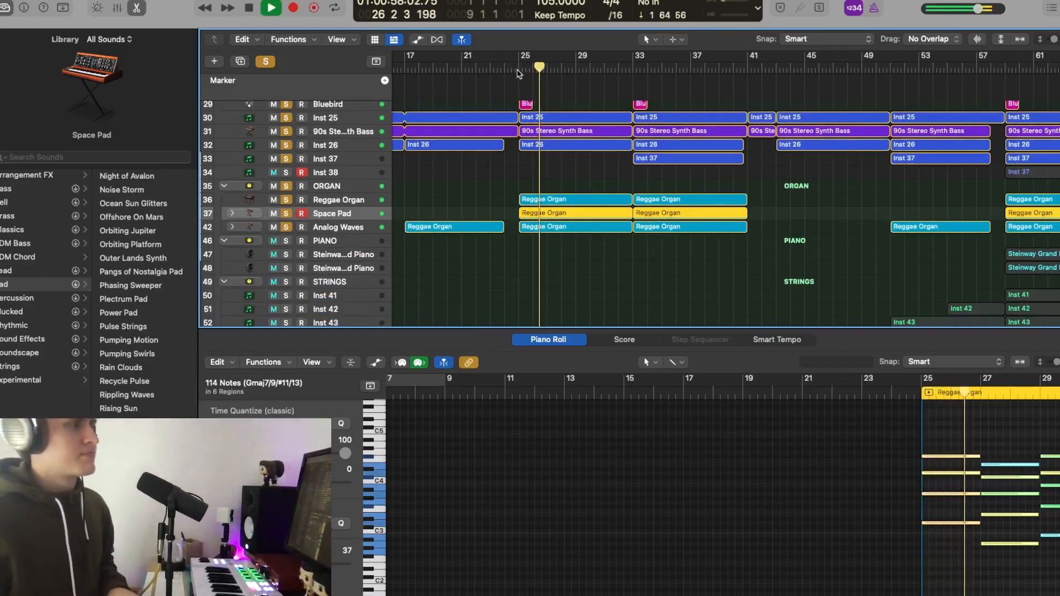
key("super+Left")
key("super+Up")
key("super+Up")
key("super+Up")
key("super+Up")
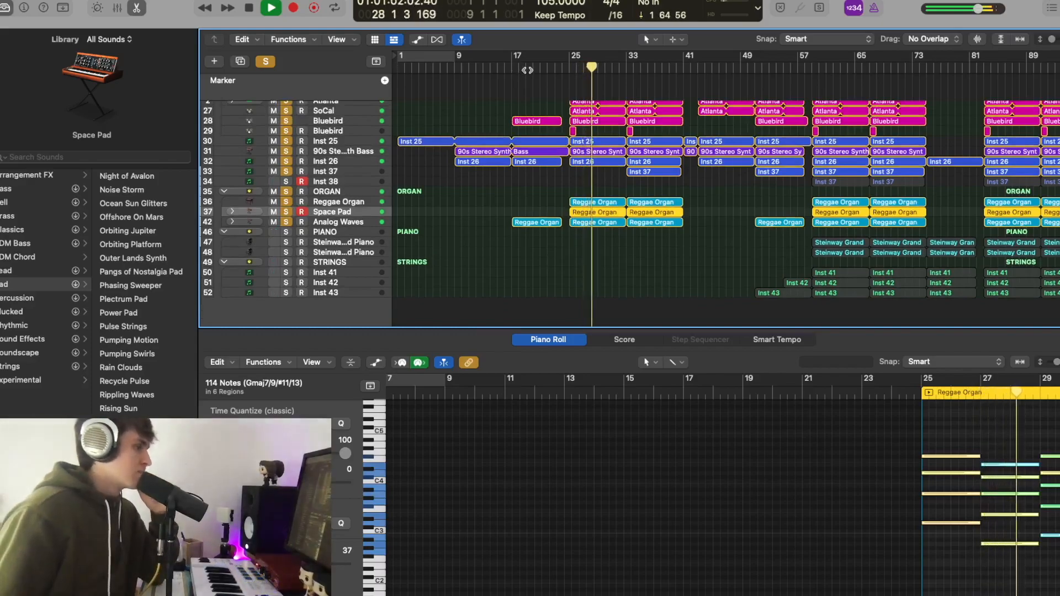
key("space")
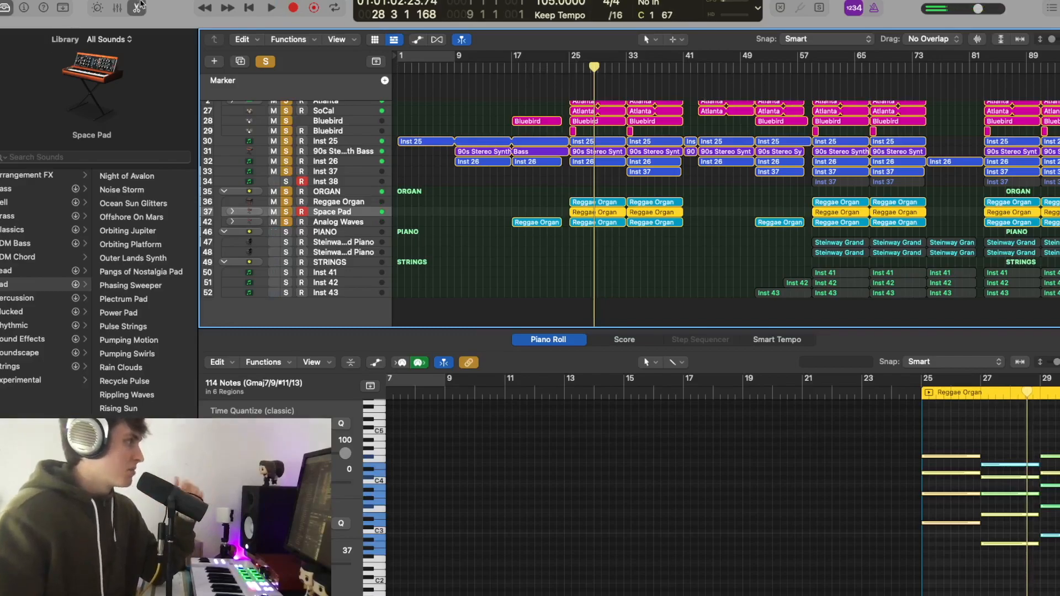
left_click(137, 9)
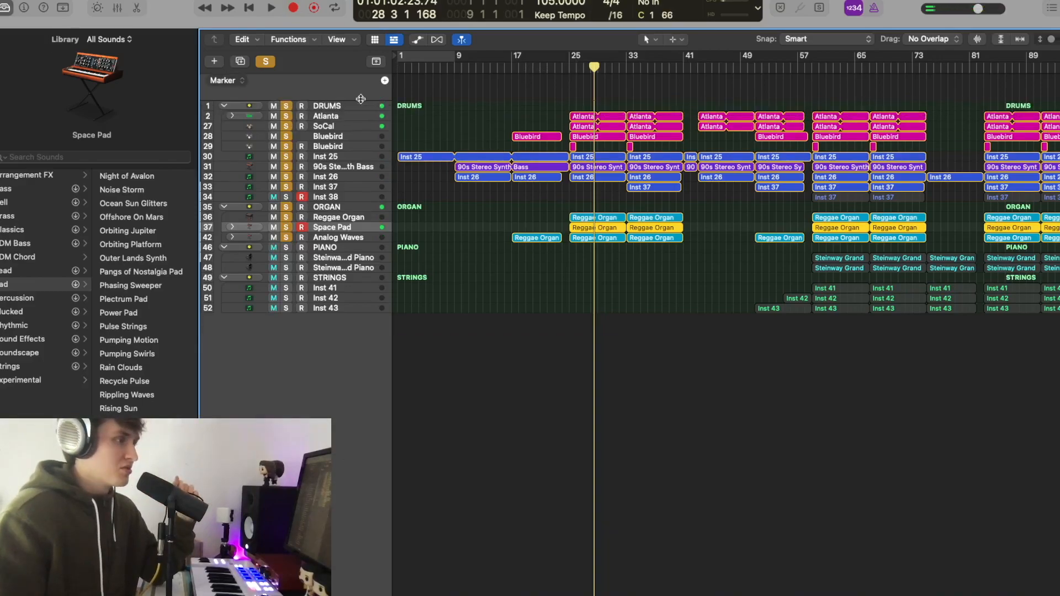
Place the playhead at bar 59 and frame the section starting there with larger tracks.
left_click(813, 66)
key("super+Right")
key("super+Right")
key("super+Right")
key("super+Right")
key("super+Down")
key("super+Down")
key("super+Down")
key("super+Down")
scroll(784, 99, "right", 15)
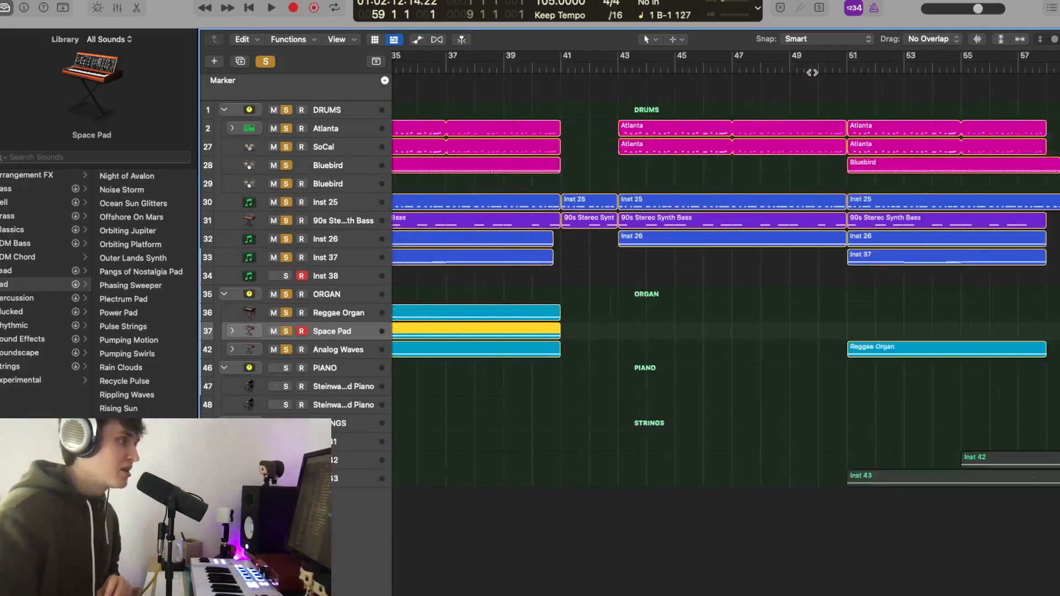
key("super+Down")
scroll(751, 126, "left", 2)
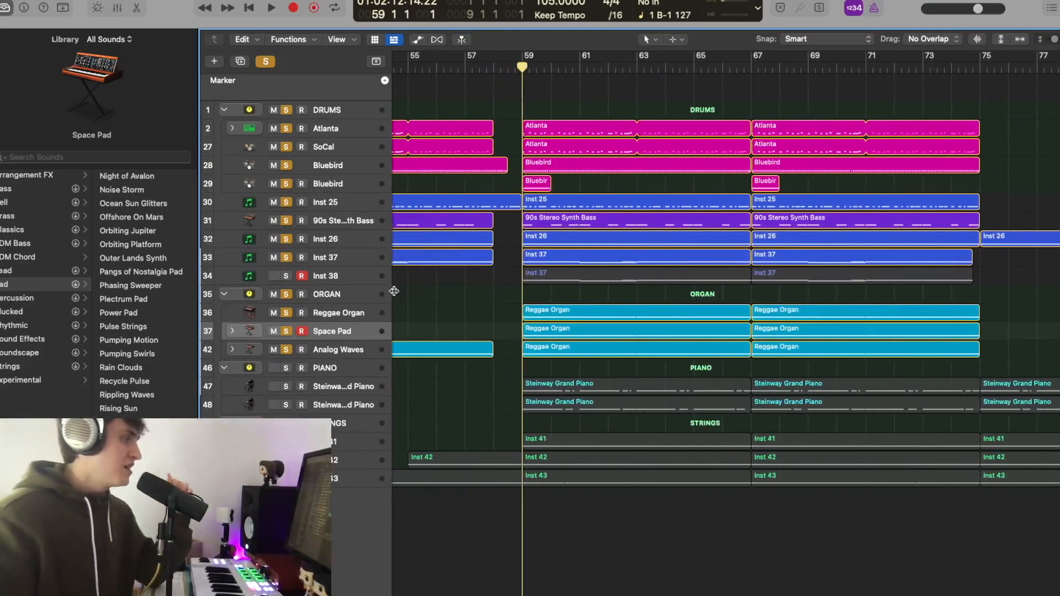
Add Inst 38 to the solo, leave only DRUMS, Inst 37 and Inst 38 soloed, and play from bar 59.
left_click(287, 276)
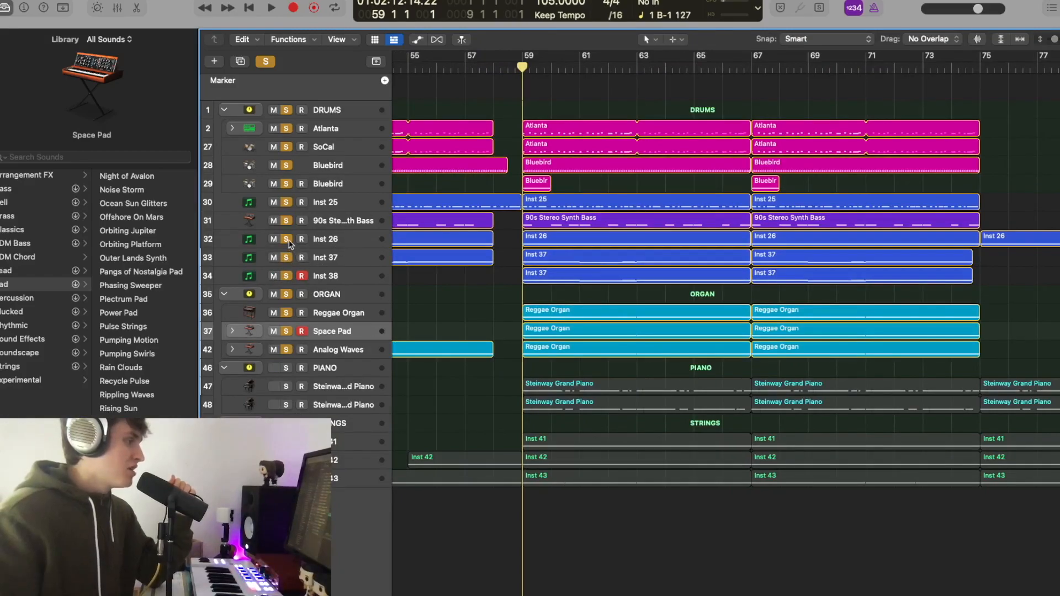
left_click_drag(286, 239, 287, 128)
left_click_drag(286, 295, 296, 403)
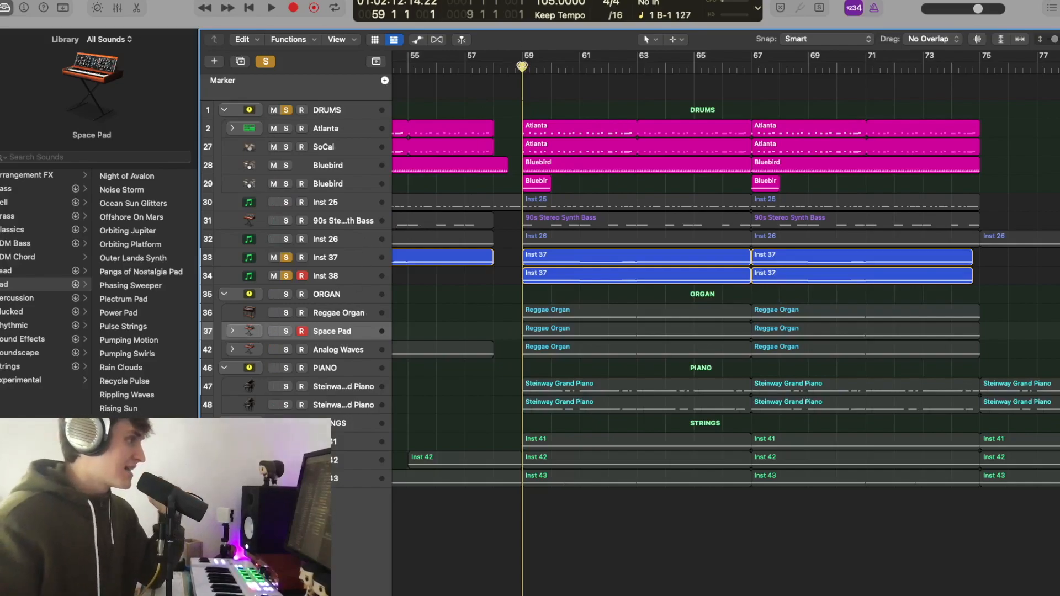
key("space")
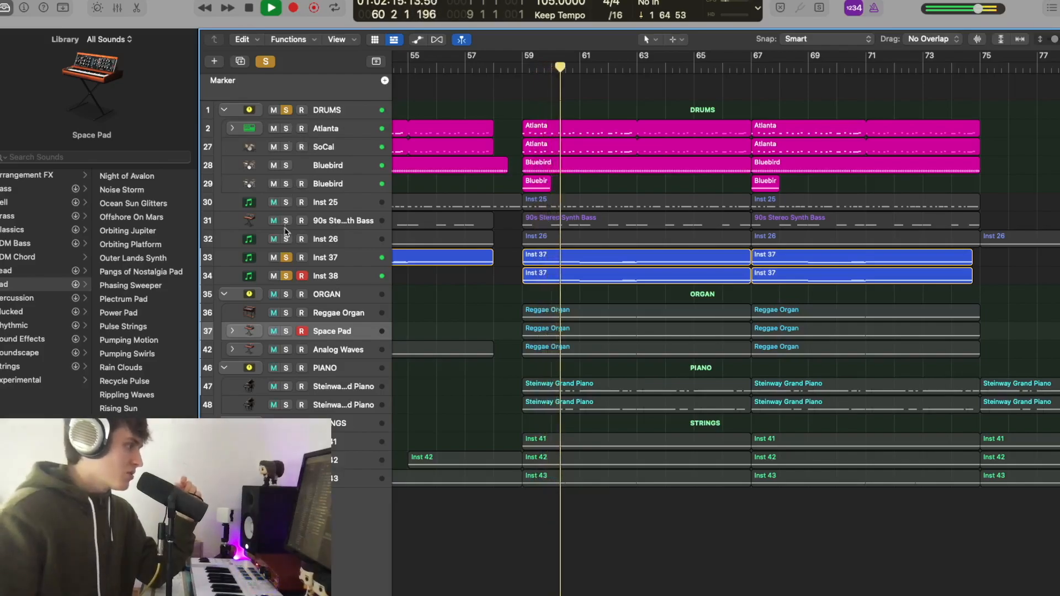
key("space")
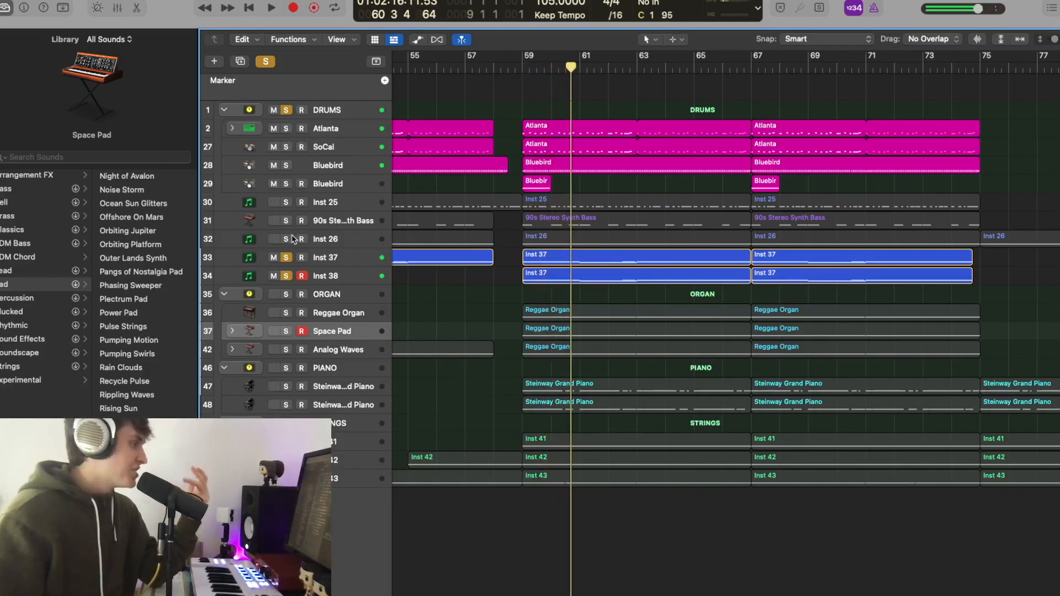
Add the tracks from Inst 26 up to Atlanta back to the solo and play the section.
left_click_drag(288, 245, 300, 125)
key("space")
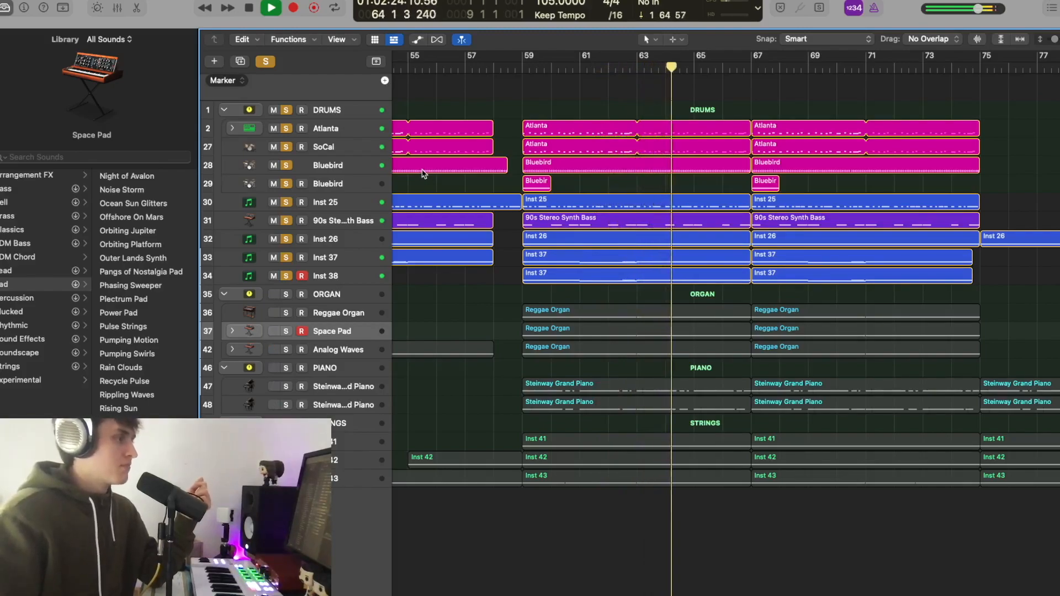
key("space")
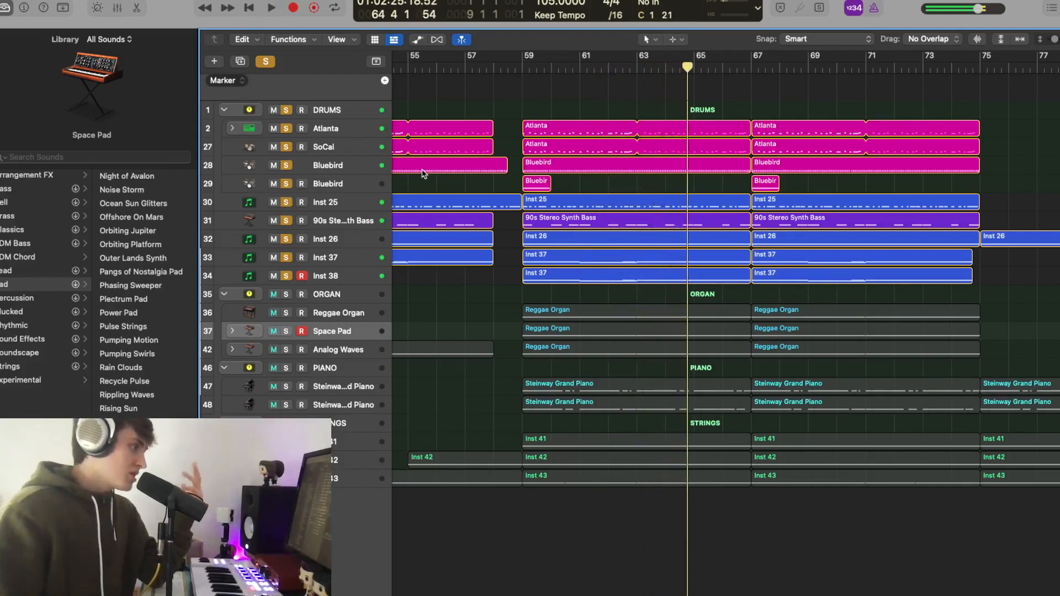
Add ORGAN to the solo, then clear all solos and solo only the PIANO stack.
left_click(286, 295)
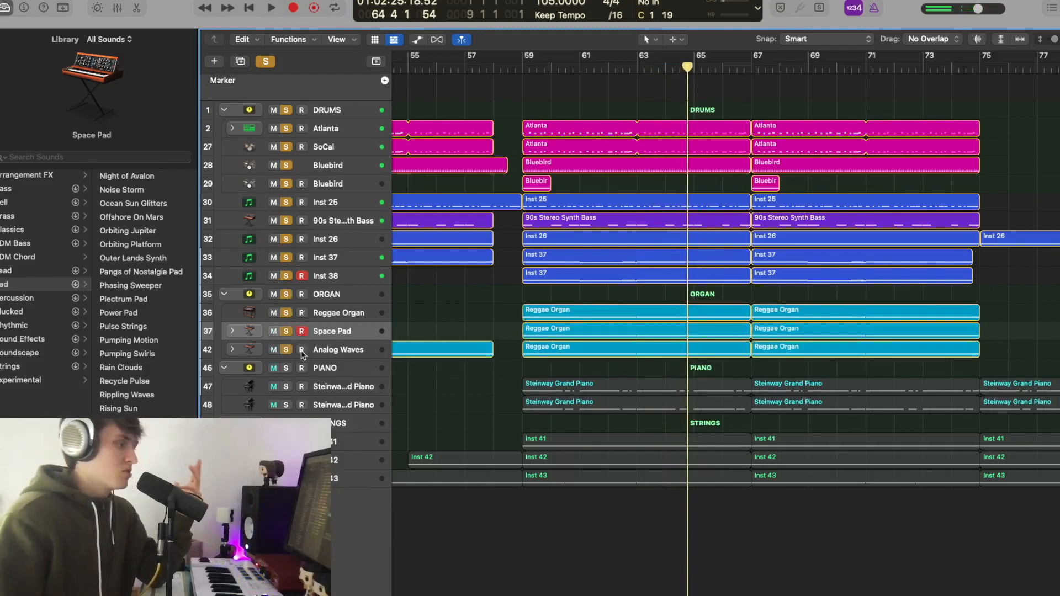
left_click(274, 60)
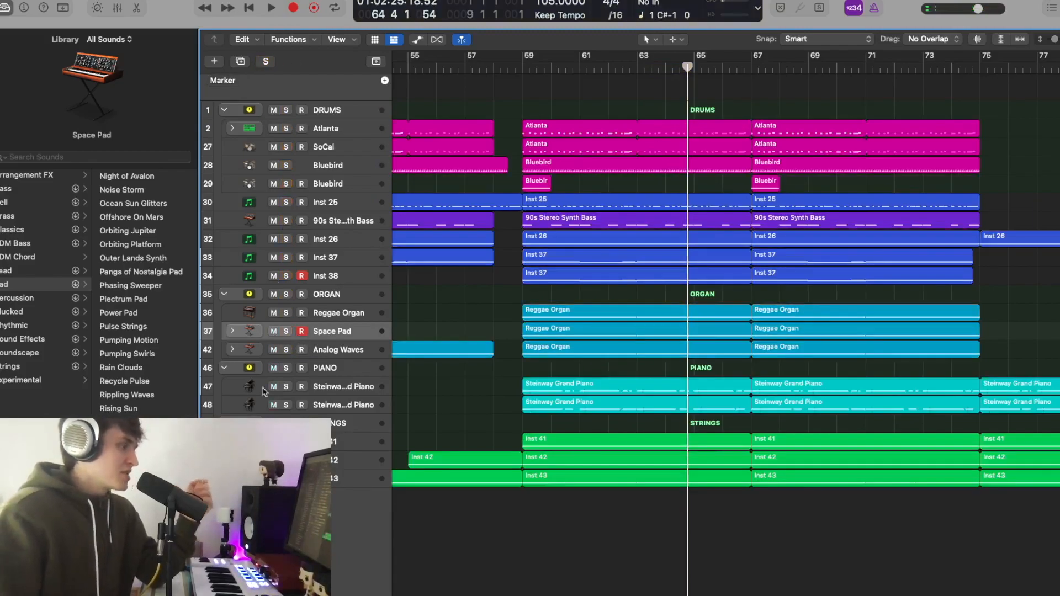
left_click(287, 369)
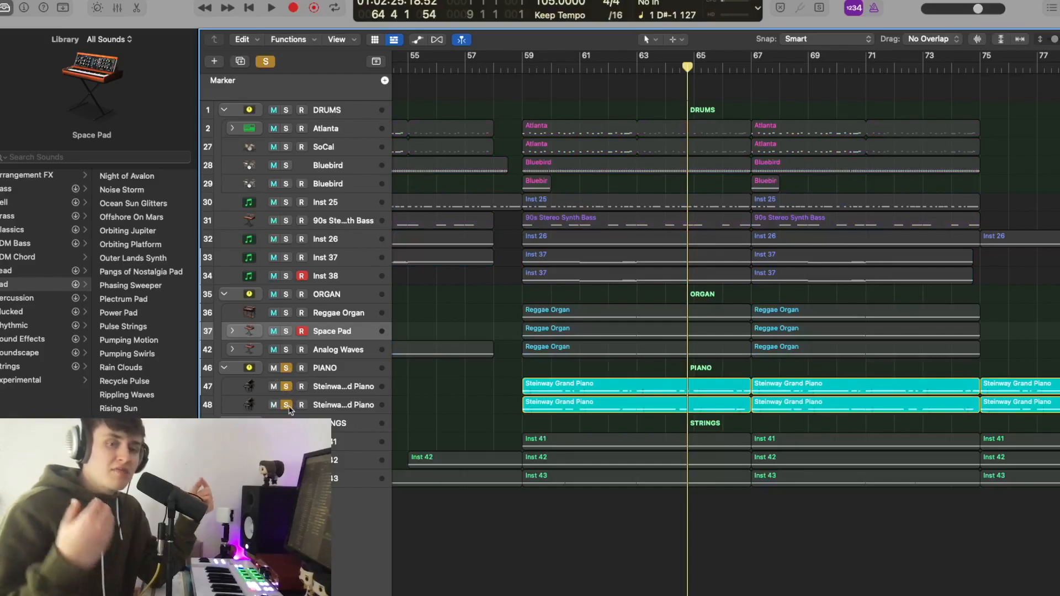
Open the Mixer and show The Grandeur in Kontakt on the first Steinway Grand Piano, then close the plug-in.
left_click(355, 386)
key("x")
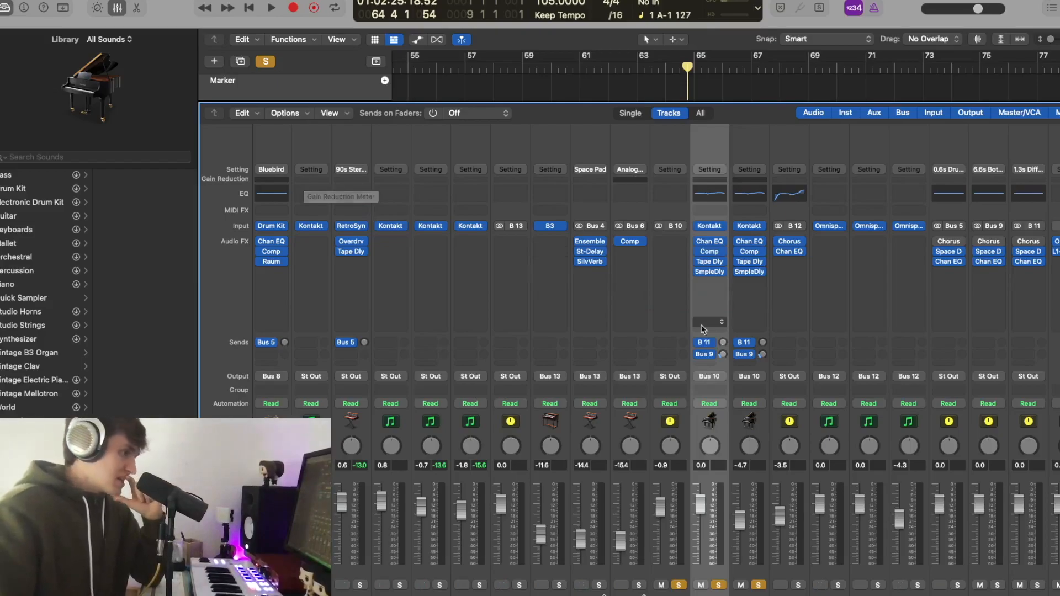
left_click(712, 227)
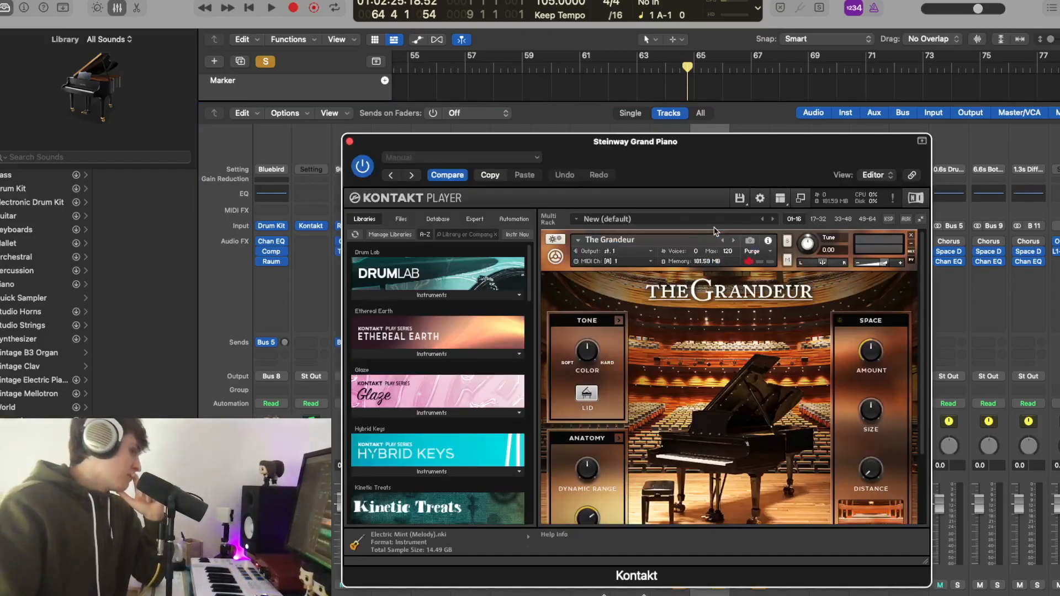
left_click(350, 141)
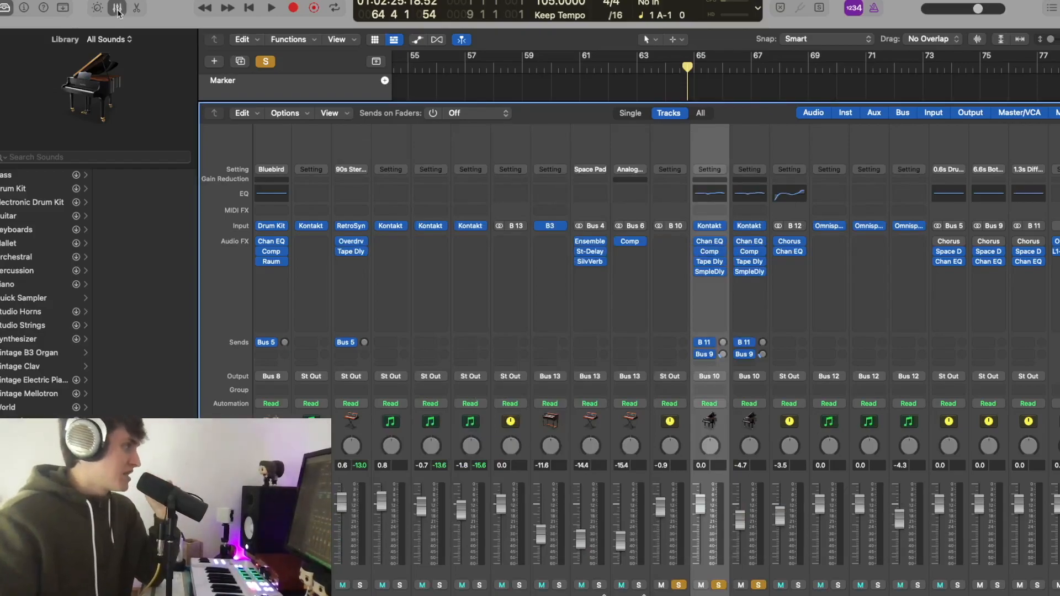
Show the Sample Delay on the first Steinway Grand Piano, view both piano channels, and close the Mixer.
left_click(710, 272)
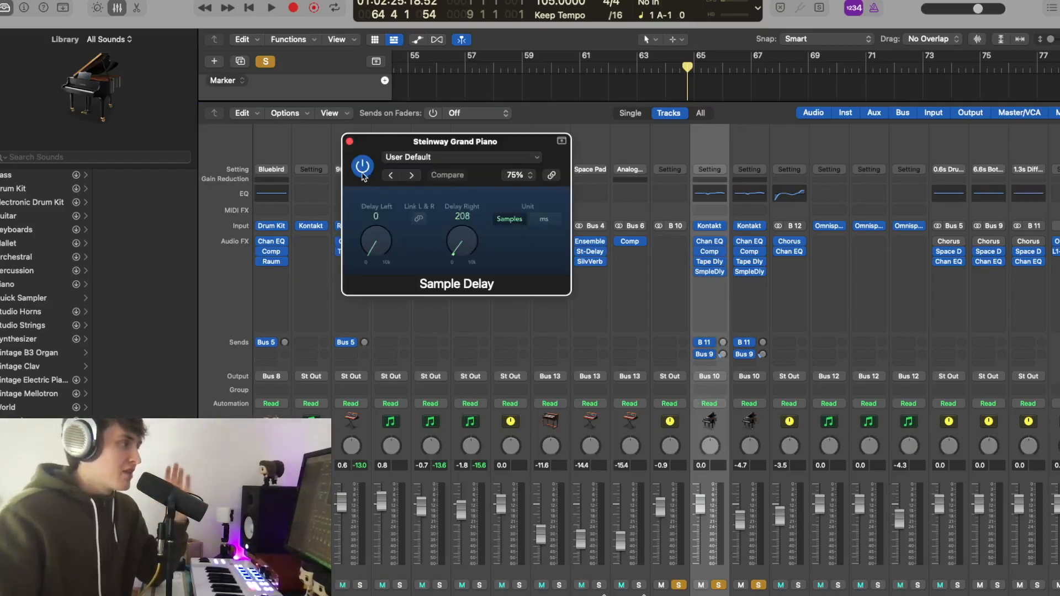
left_click(350, 141)
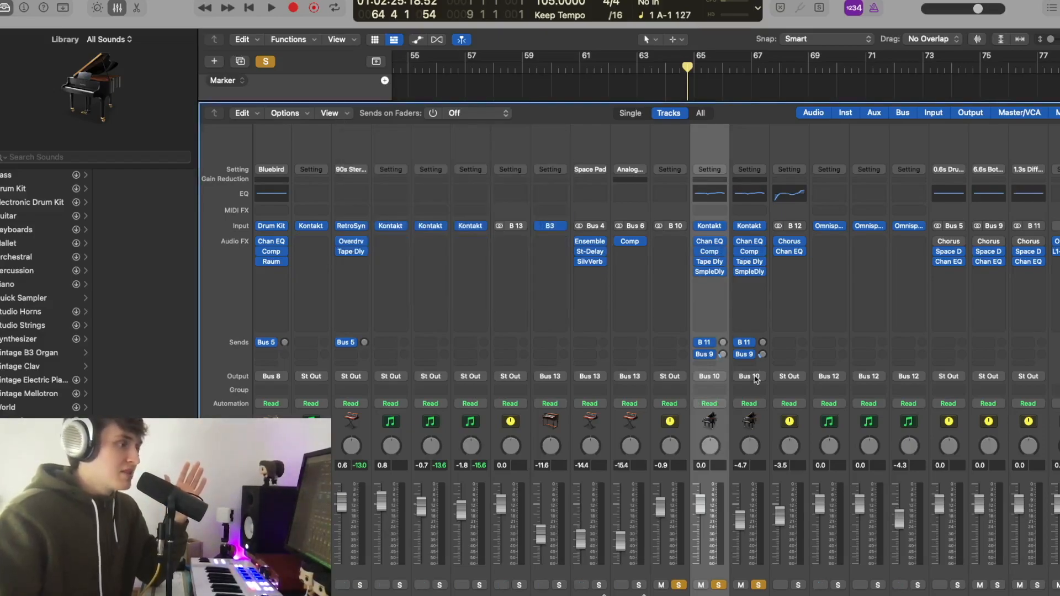
left_click(754, 331)
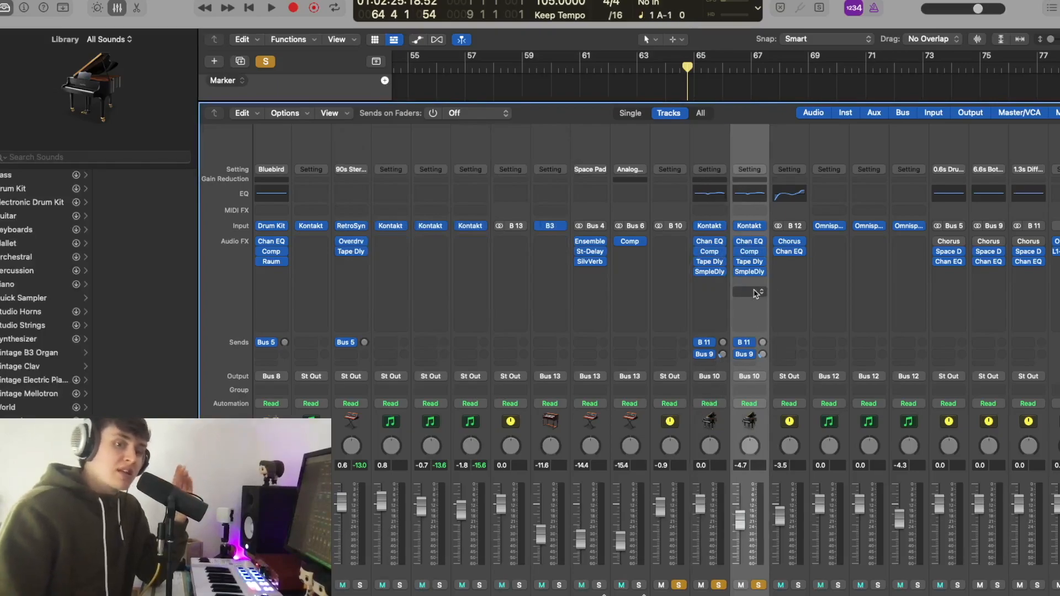
left_click(706, 421)
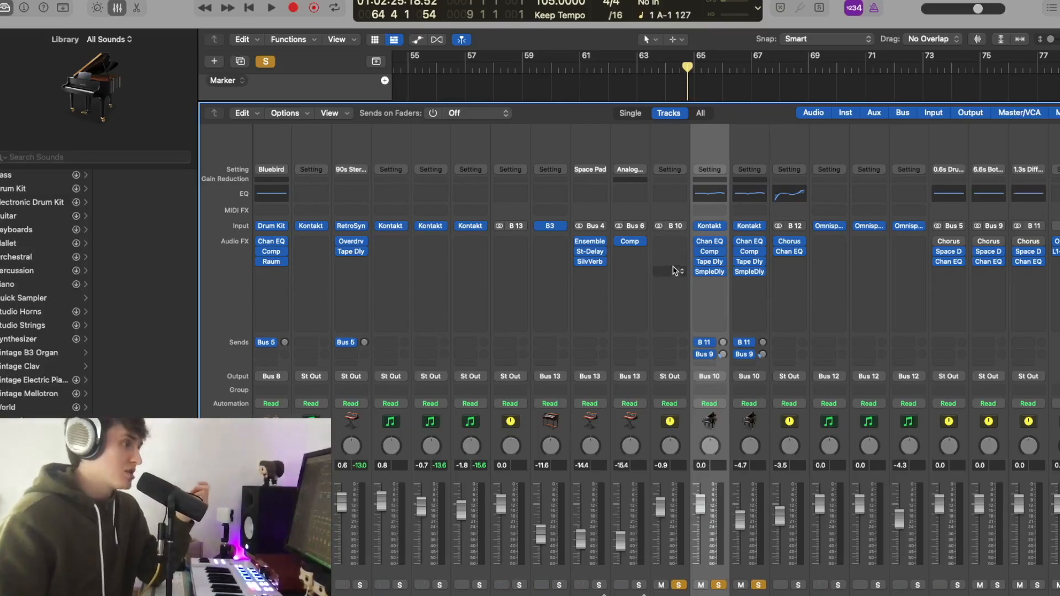
left_click(118, 9)
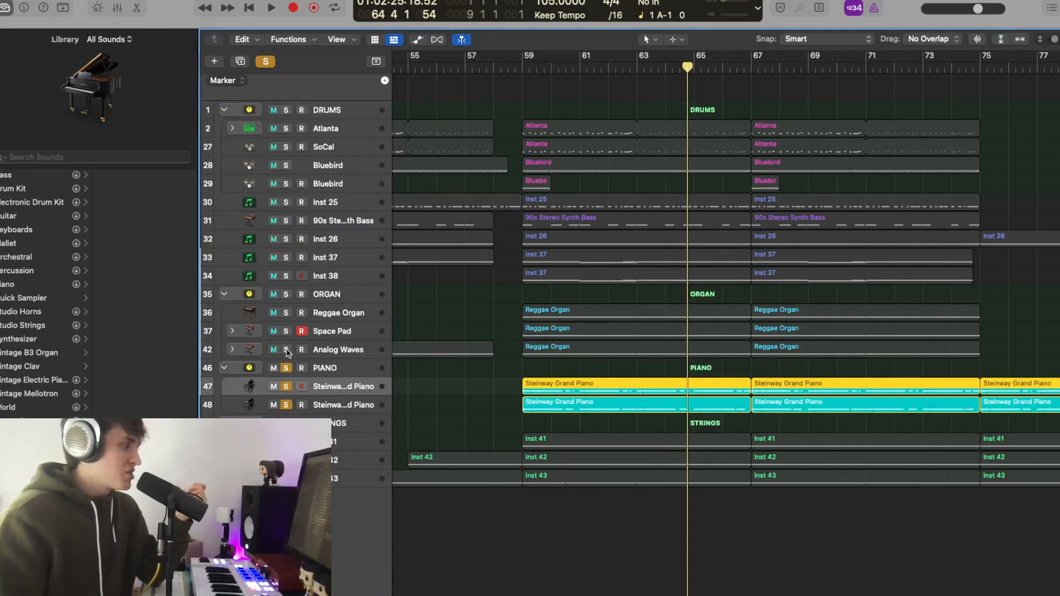
Play PIANO from bar 59, add the tracks from Atlanta through Analog Waves to the solo, and point out the first Inst 38 region.
left_click(521, 68)
key("space")
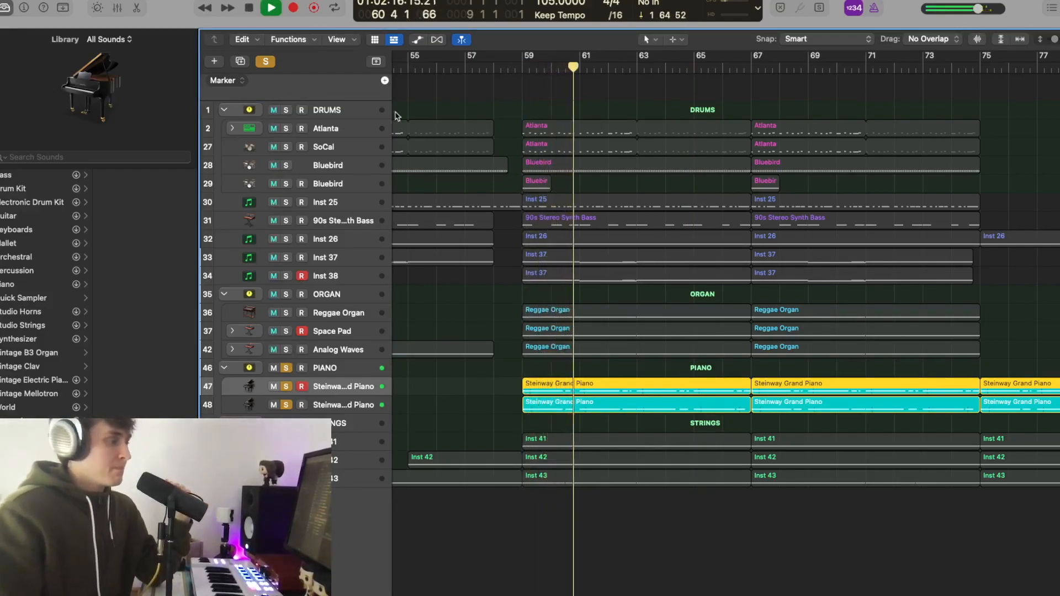
left_click_drag(285, 128, 299, 356)
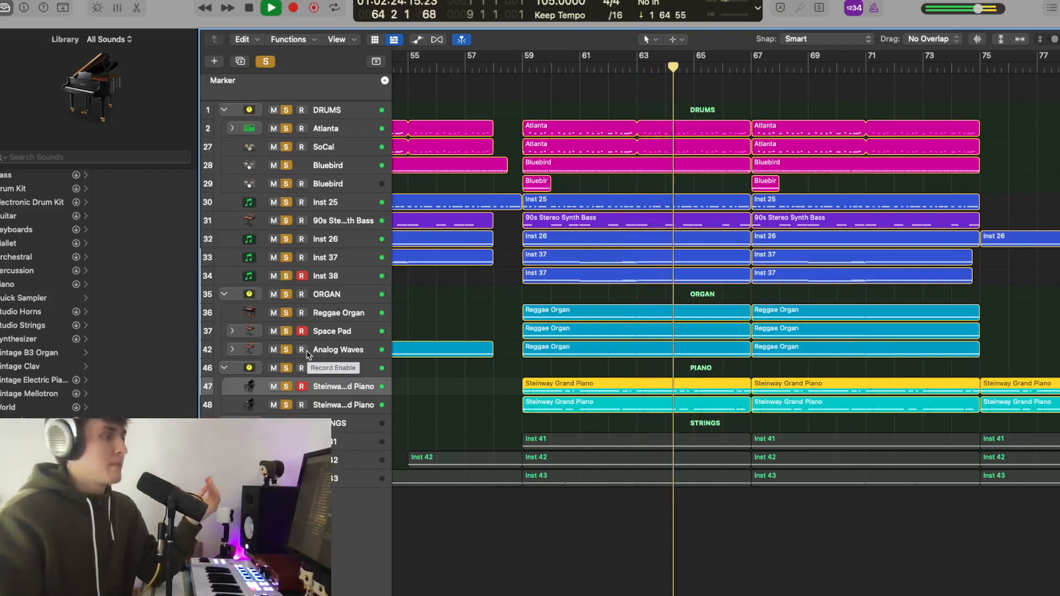
key("space")
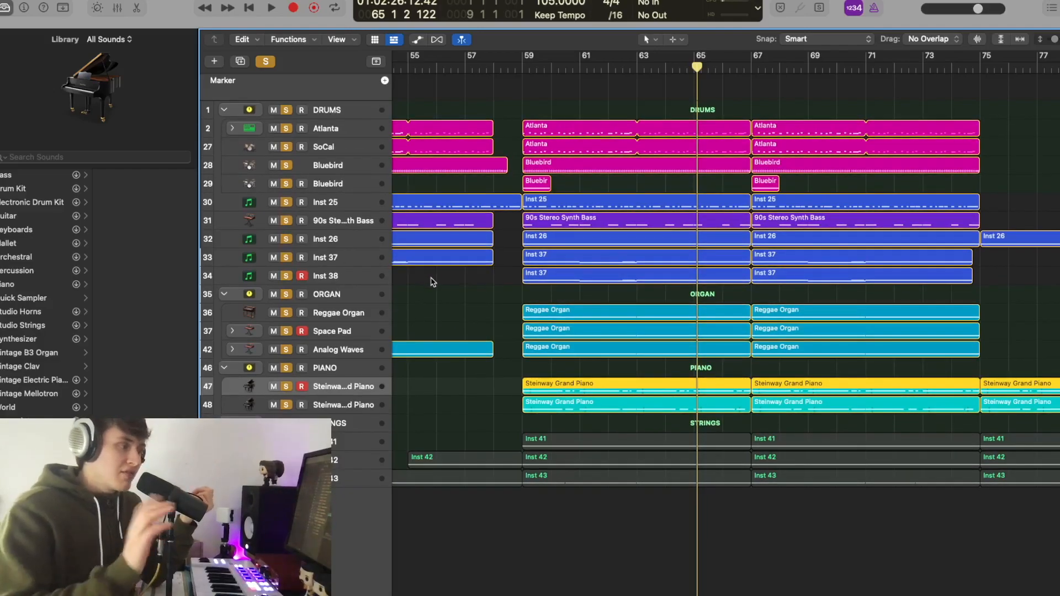
left_click(574, 278)
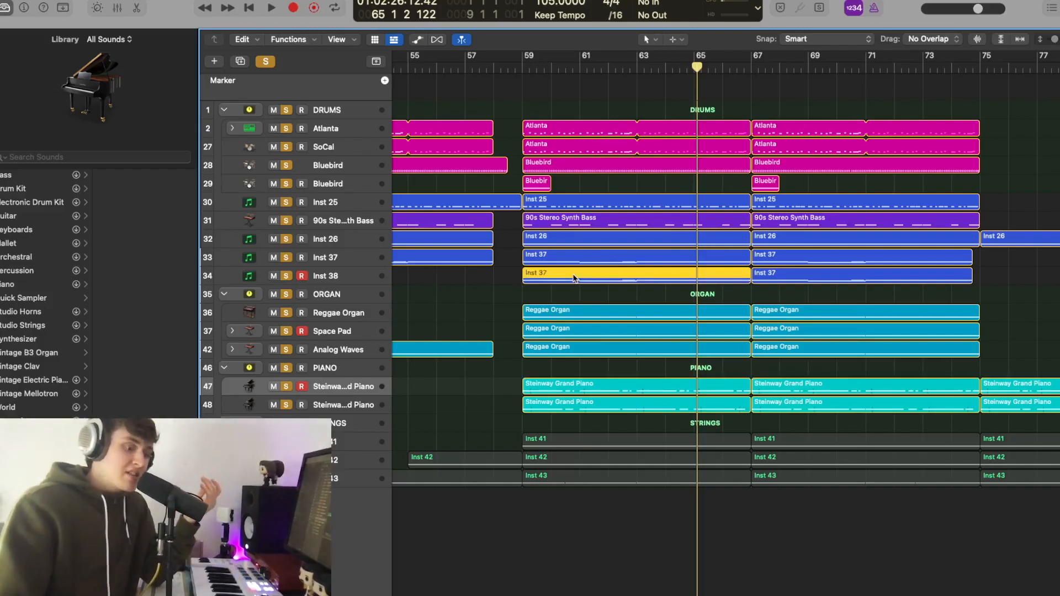
left_click(504, 287)
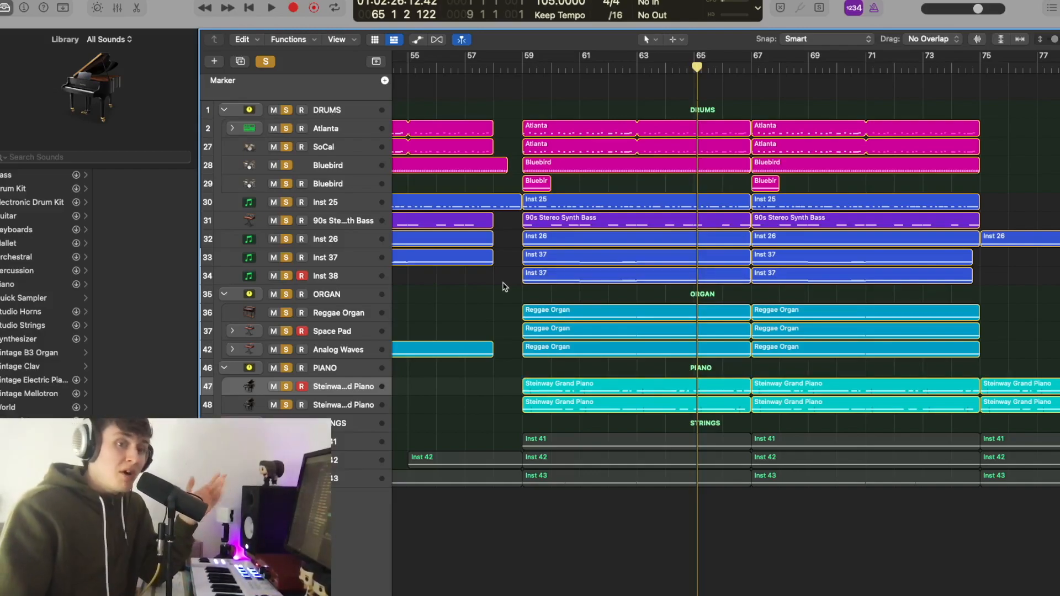
Clear the solo on all tracks from DRUMS through PIANO, keep only the STRINGS stack soloed, and place the playhead near bar 59.
scroll(547, 298, "left", 2)
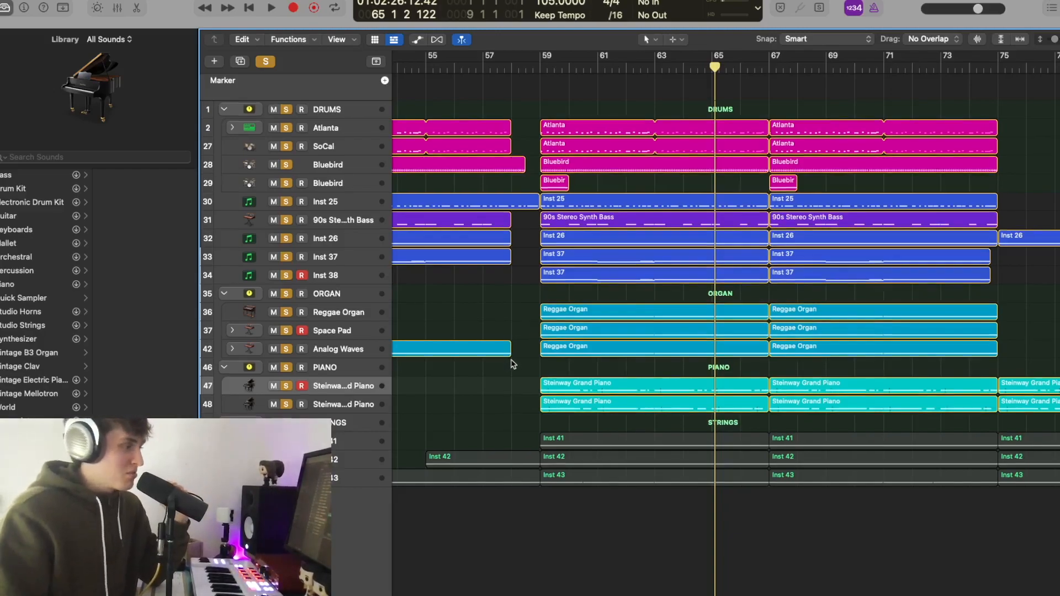
scroll(442, 359, "left", 10)
left_click_drag(283, 115, 284, 391)
left_click(285, 424)
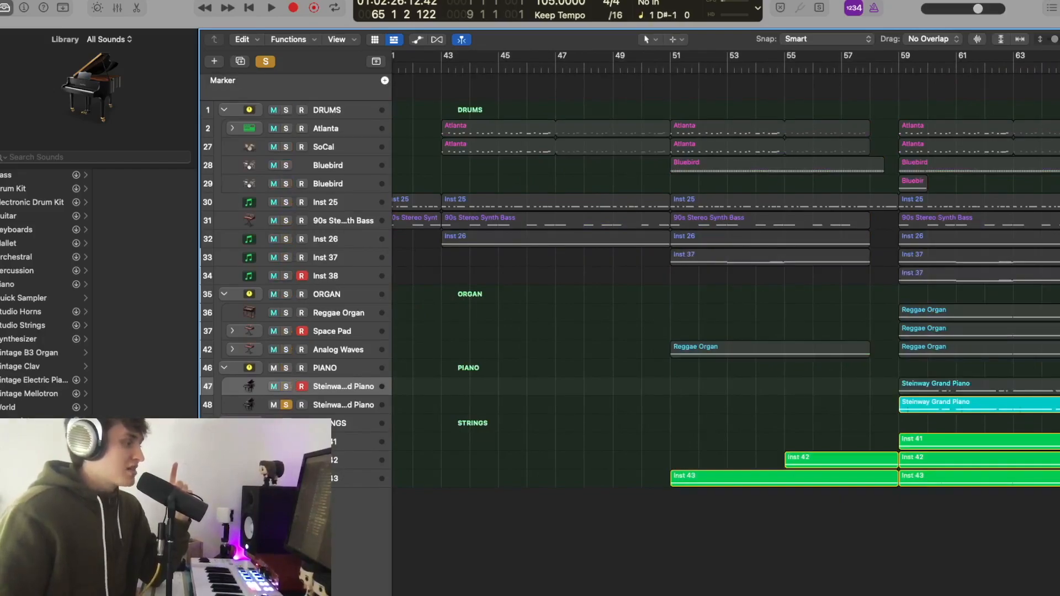
left_click(287, 405)
scroll(499, 330, "right", 10)
left_click(607, 70)
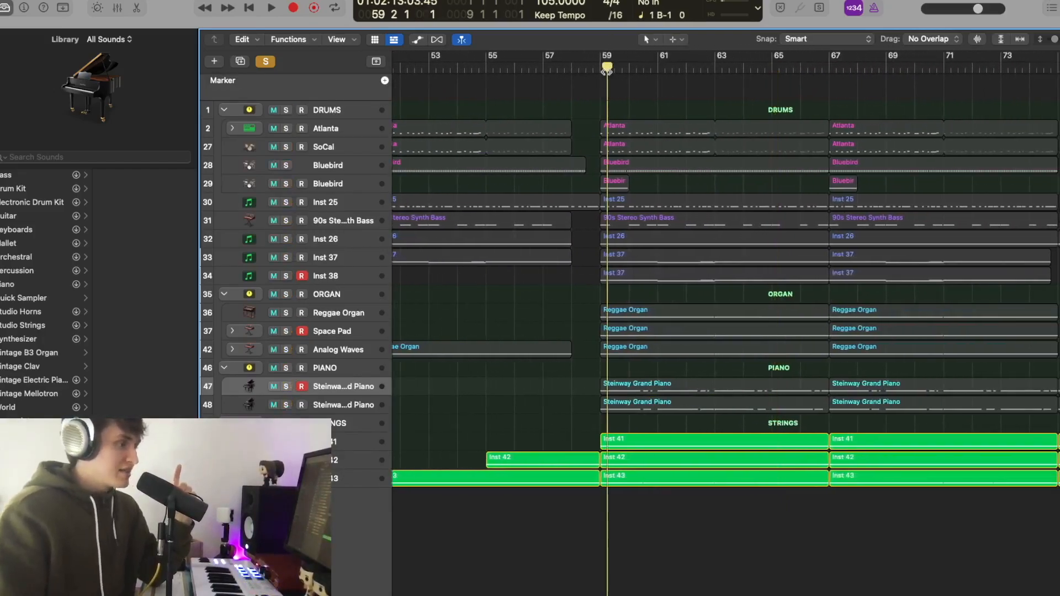
Show the Omnisphere patch Hollywood Studio String Section on Inst 41 from the Mixer, then close the plug-in and the Mixer.
key("x")
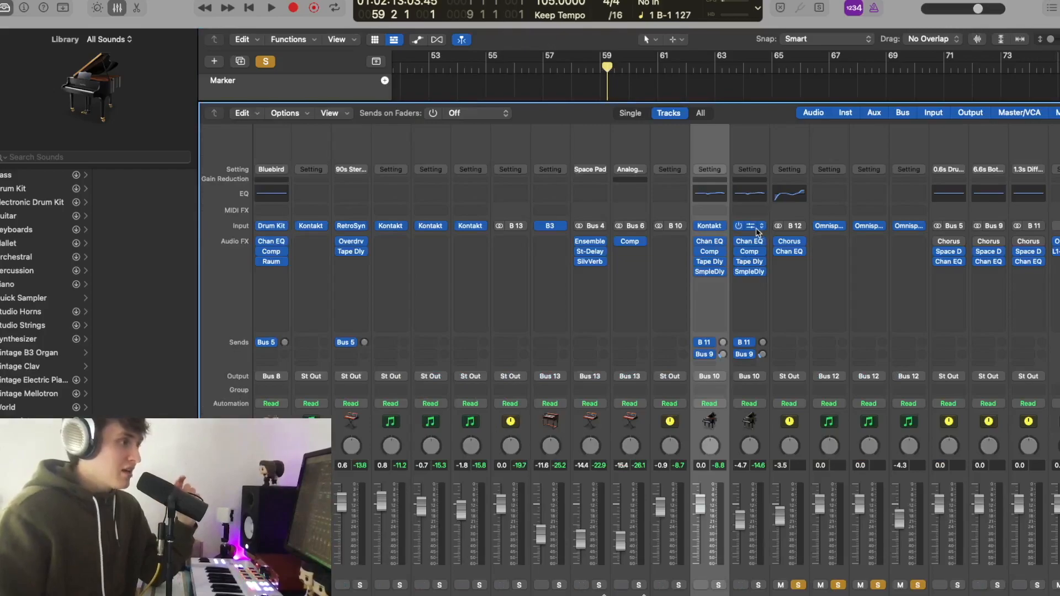
scroll(757, 232, "right", 3)
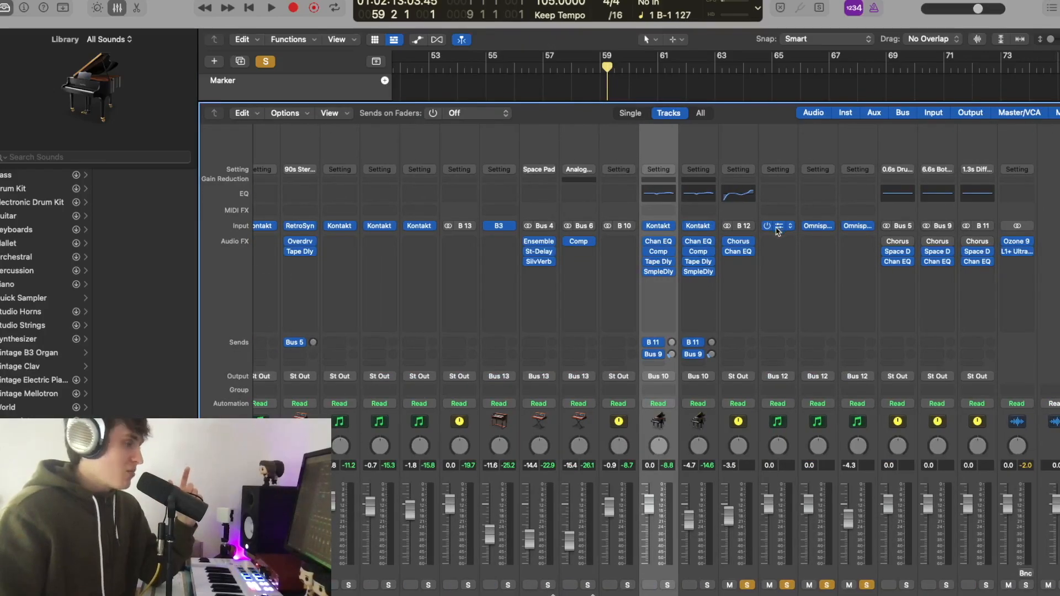
left_click(779, 226)
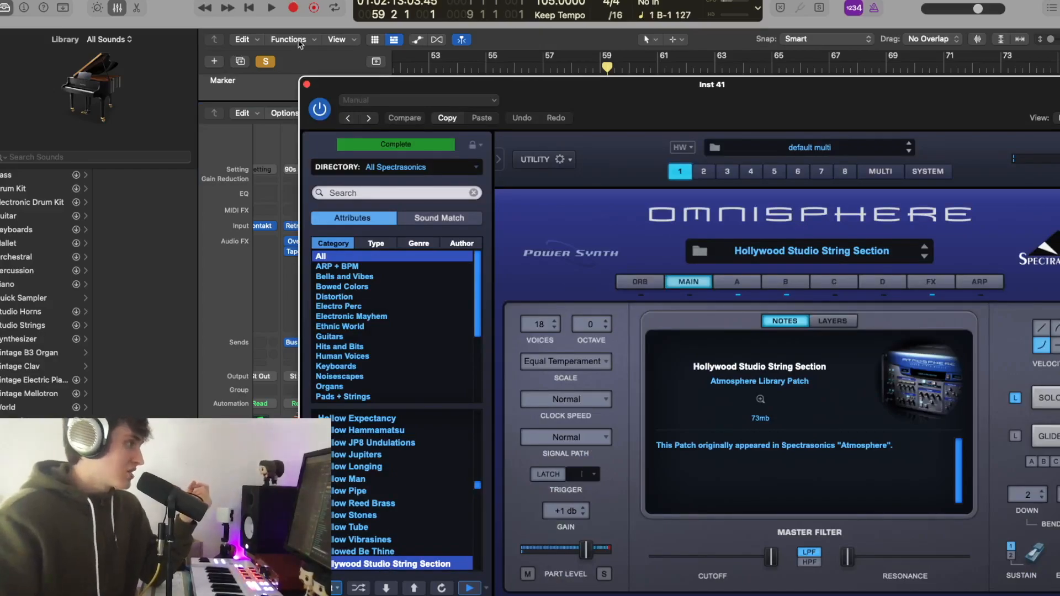
left_click(308, 85)
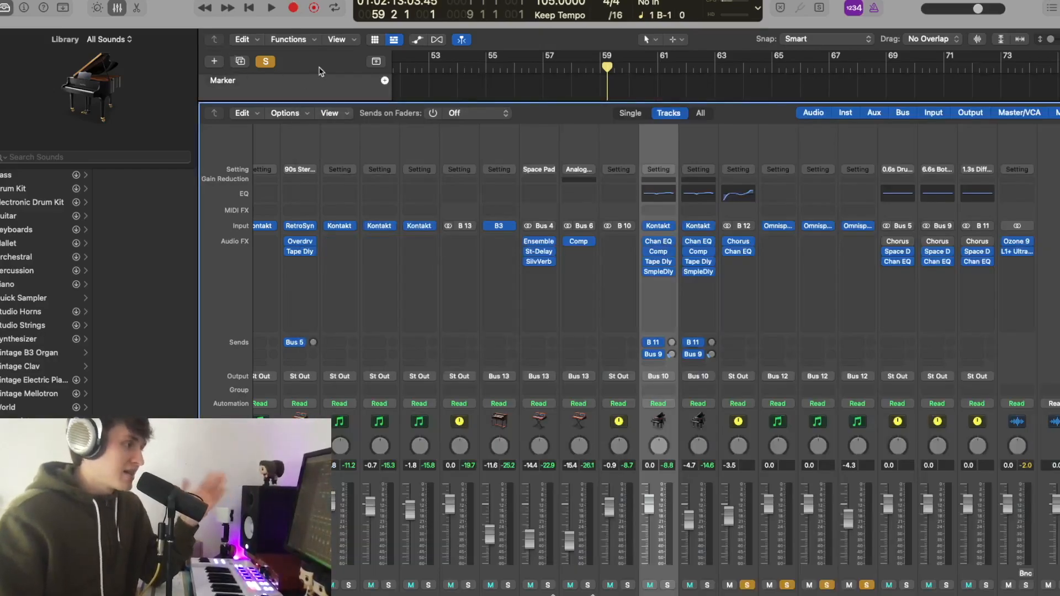
left_click(117, 8)
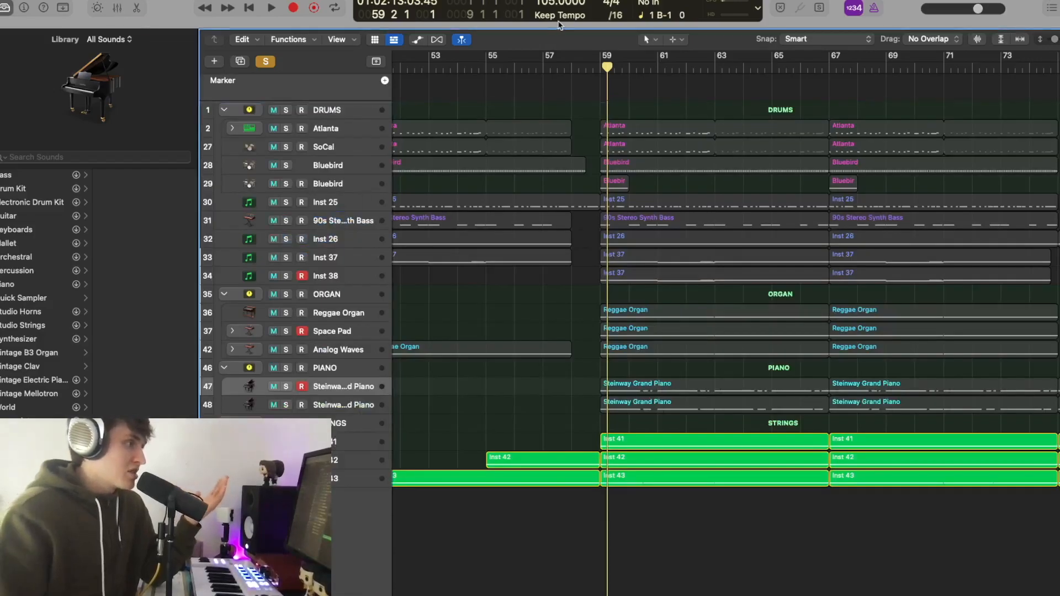
Enlarge the track rows to show the string notes, and play the soloed STRINGS from bar 59 for about two bars.
left_click(601, 67)
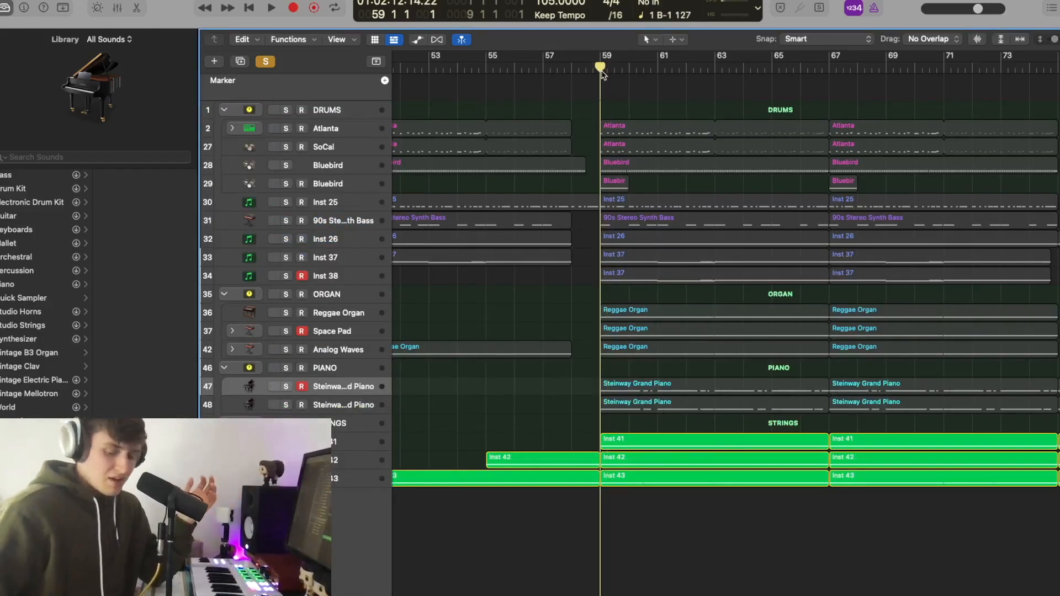
key("super+Down")
key("super+Down")
key("super+Down")
key("super+Down")
scroll(603, 74, "down", 2)
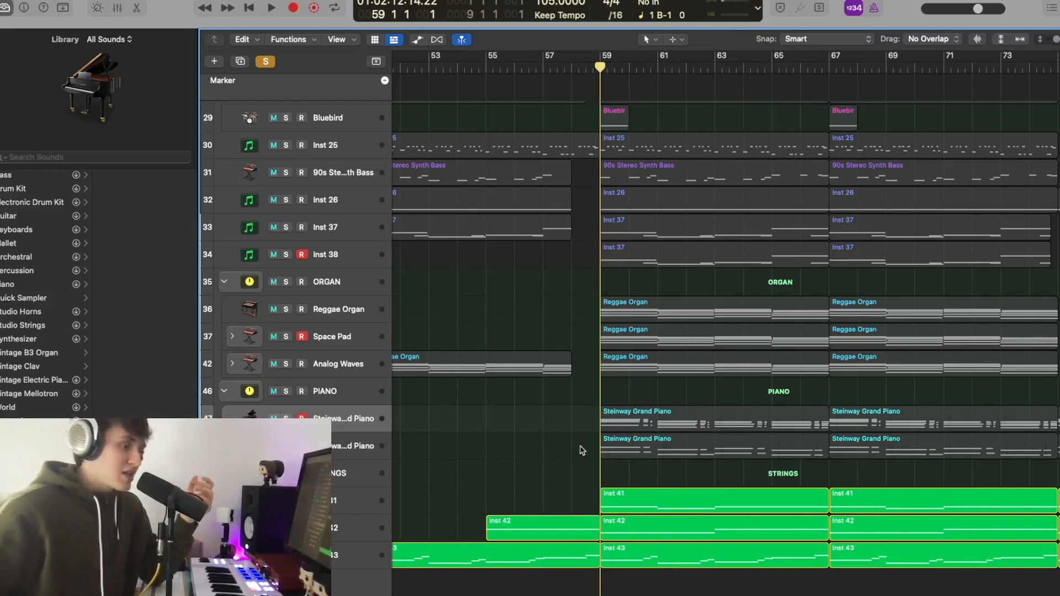
key("space")
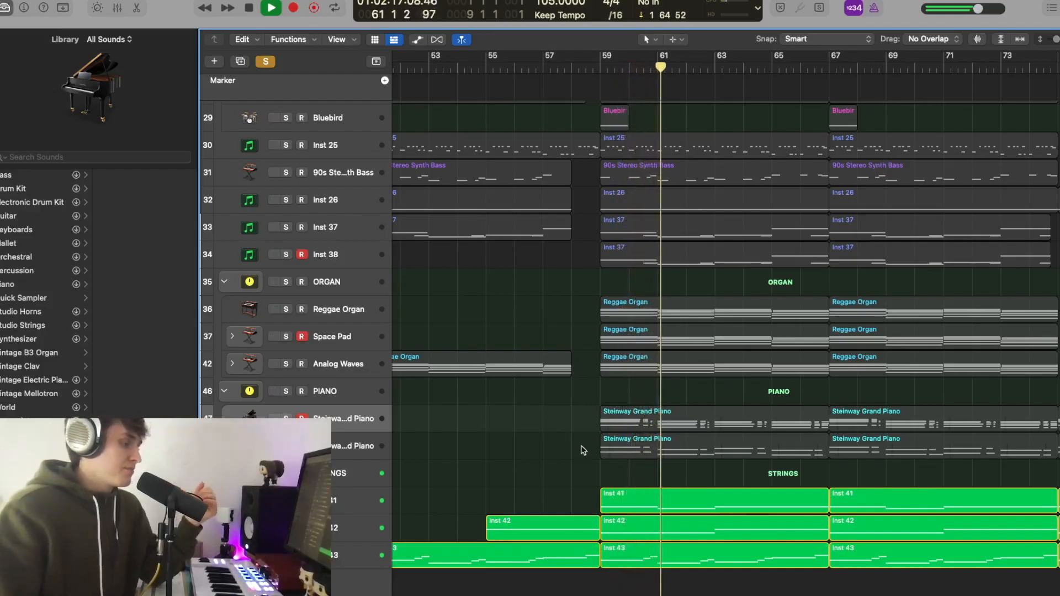
key("space")
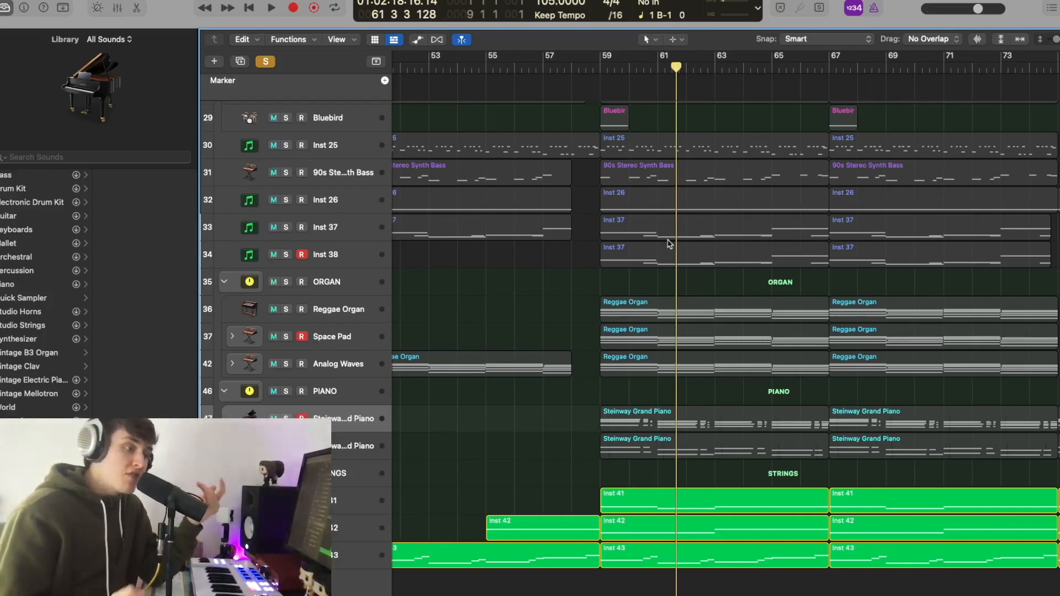
Show the Chorus and Channel EQ on the STRINGS stack's Mixer channel, then close both plug-ins and the Mixer.
left_click(355, 481)
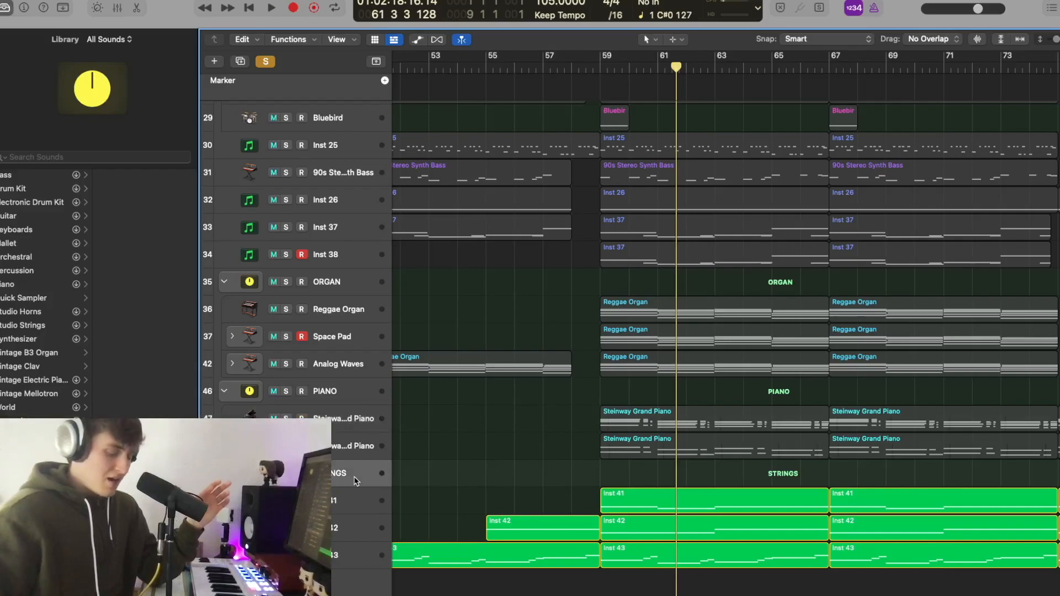
key("x")
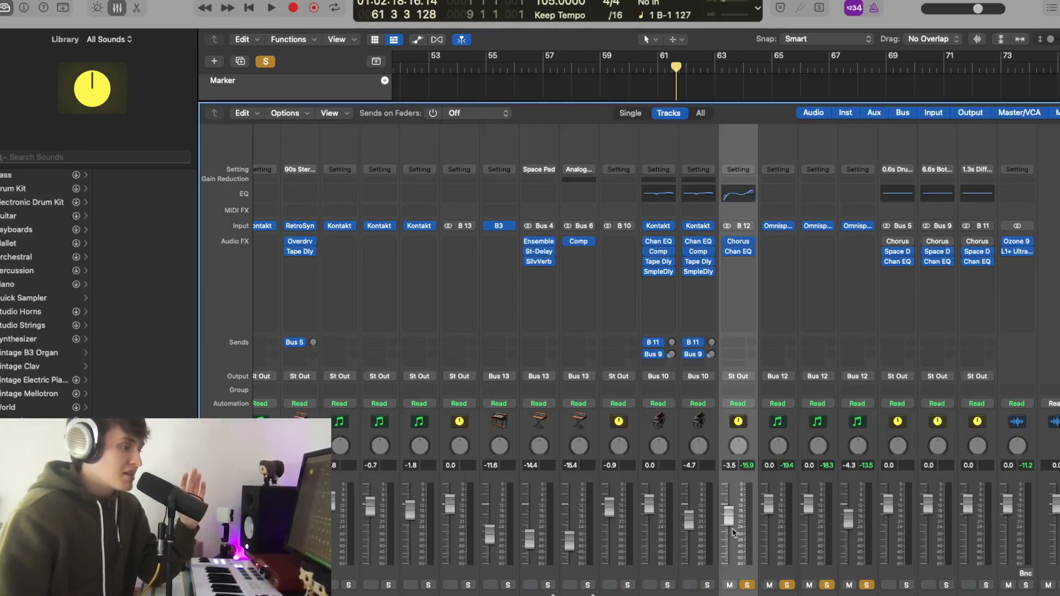
left_click(741, 246)
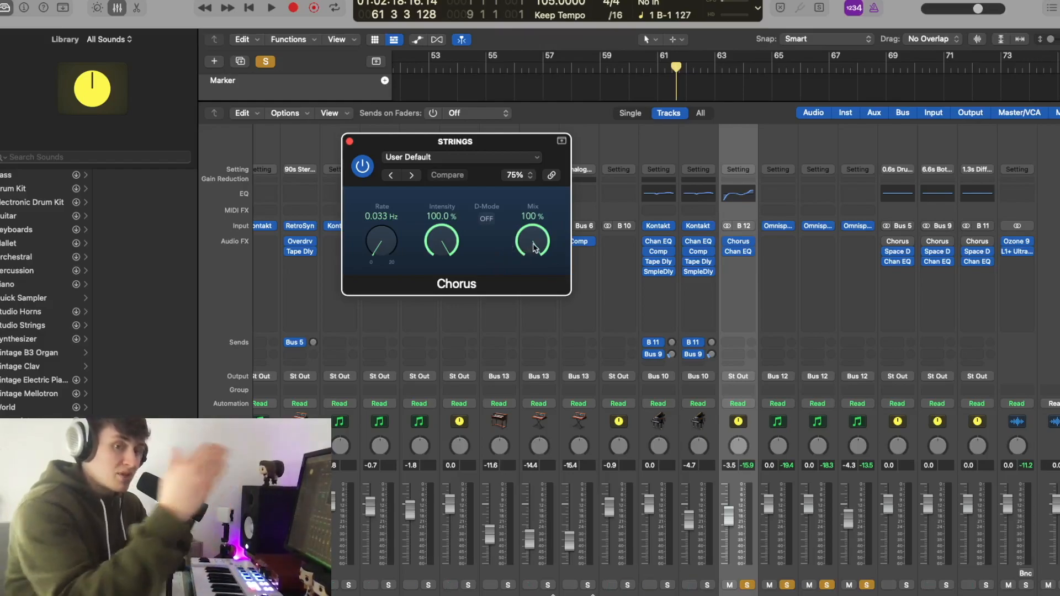
left_click(350, 142)
left_click(740, 199)
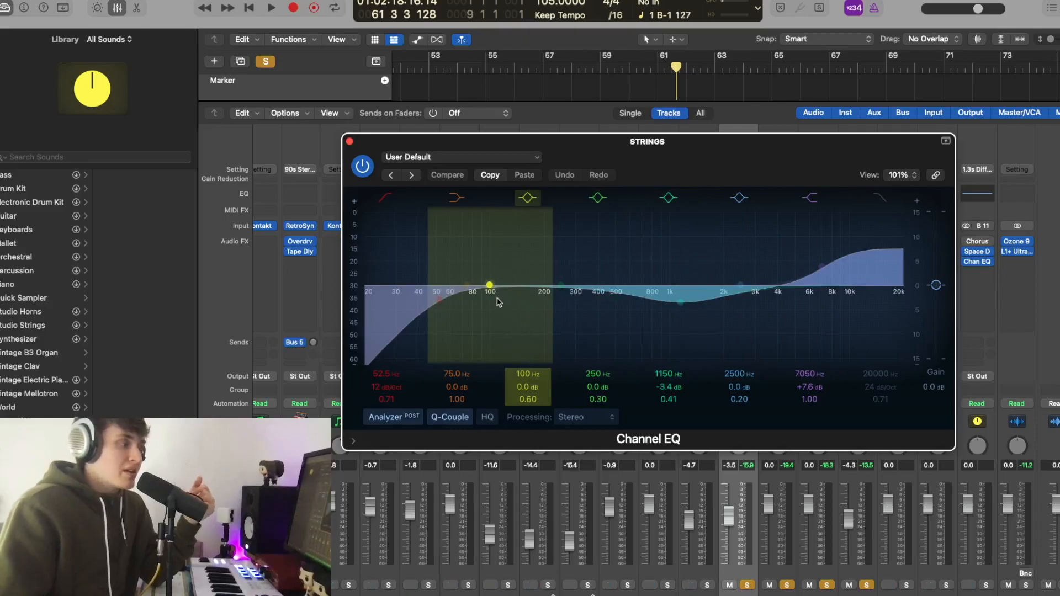
left_click(350, 142)
left_click(110, 11)
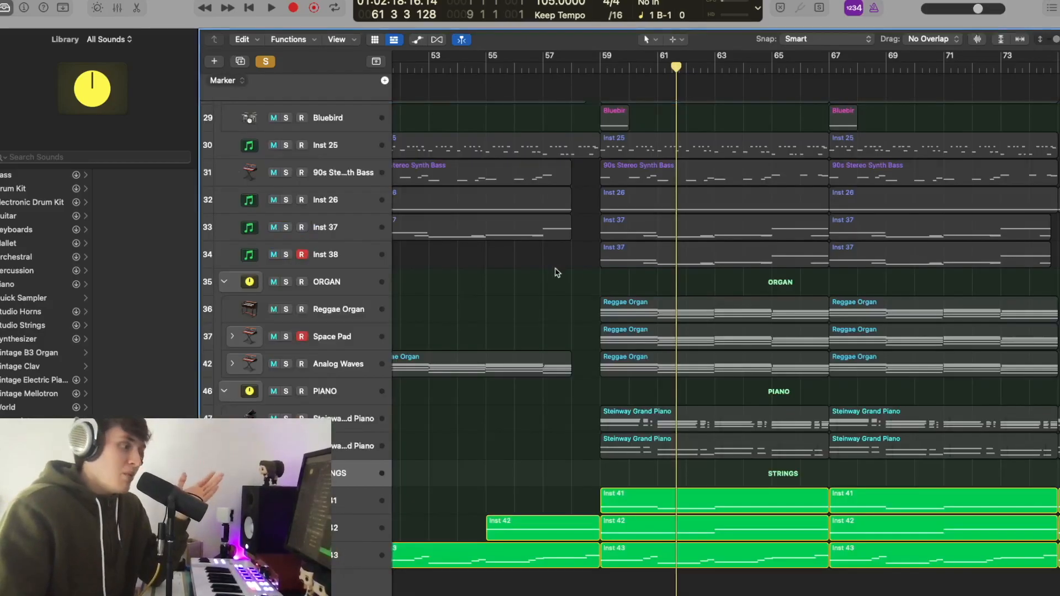
Clear all solos, place the playhead just before bar 59, and fit more of the full arrangement in view.
left_click(274, 61)
left_click(592, 66)
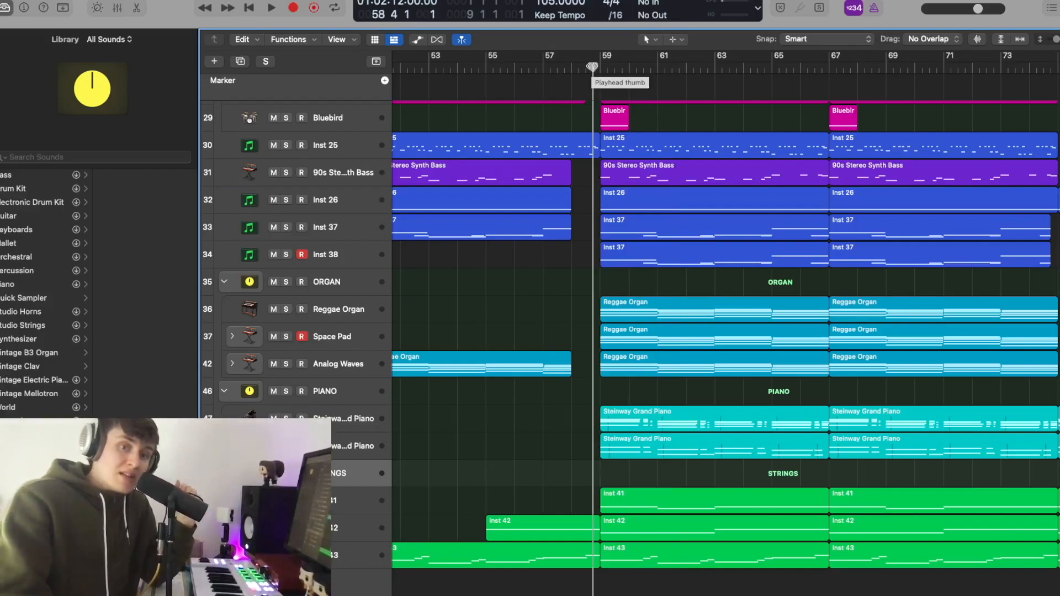
key("super+Up")
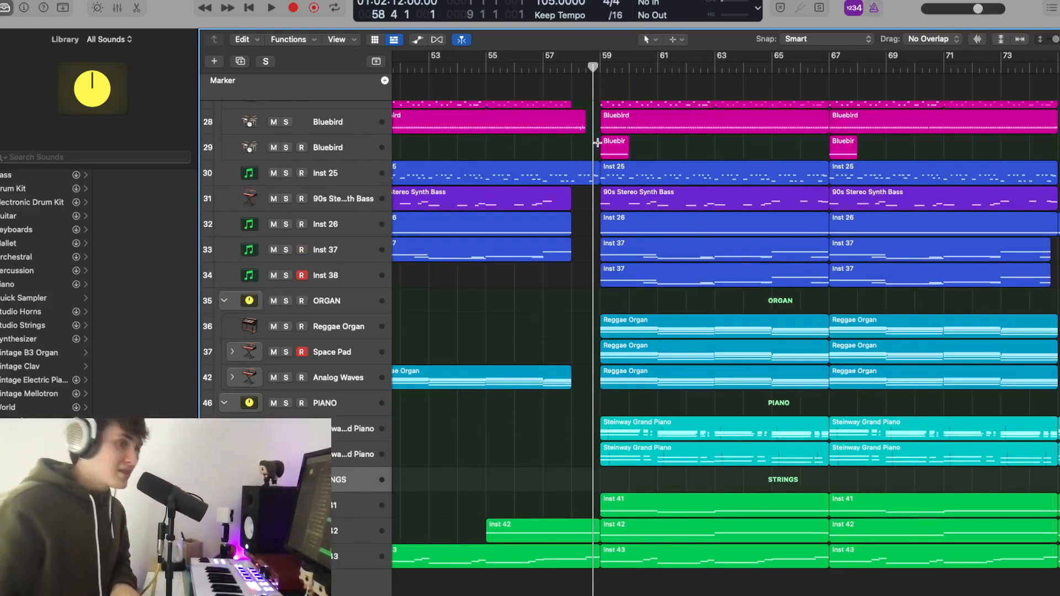
key("super+Up")
key("super+Left")
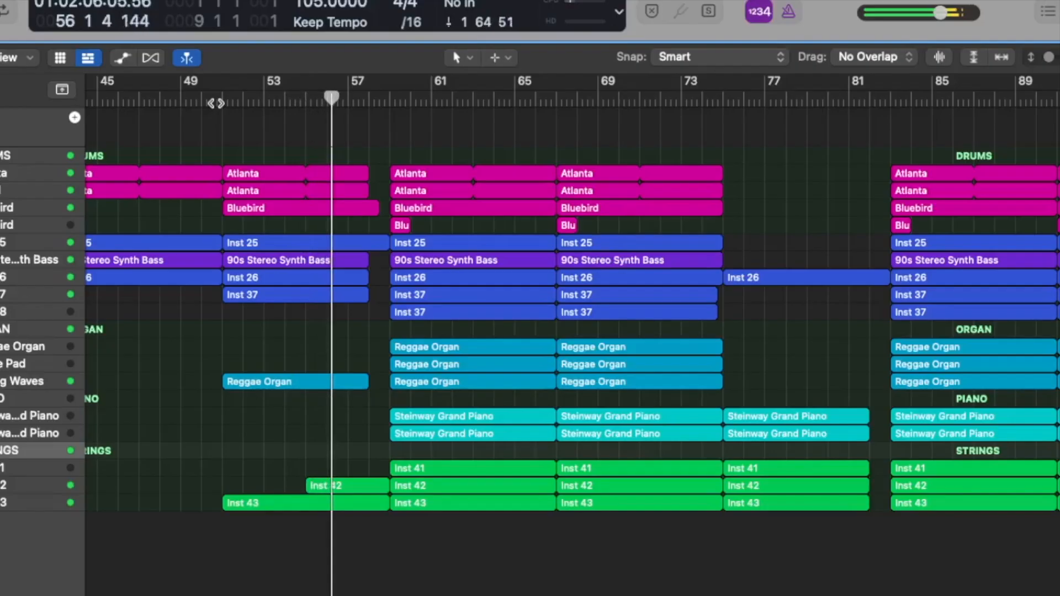